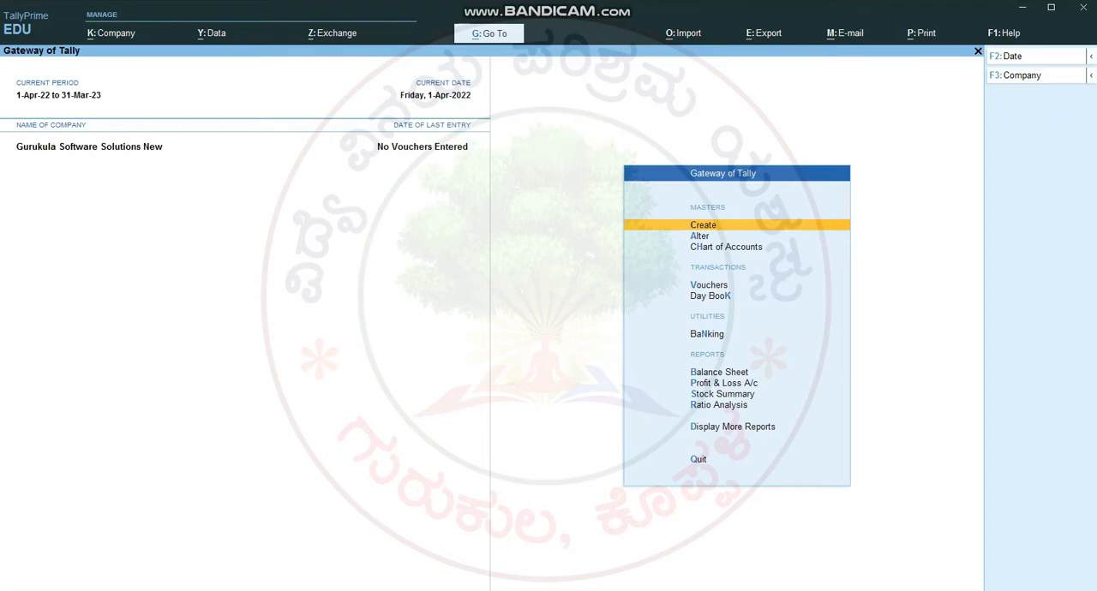
Step: Switch to the Word course notes and find the index row for company creation with GST and its page number
key("alt+Tab")
scroll(340, 258, "down", 10)
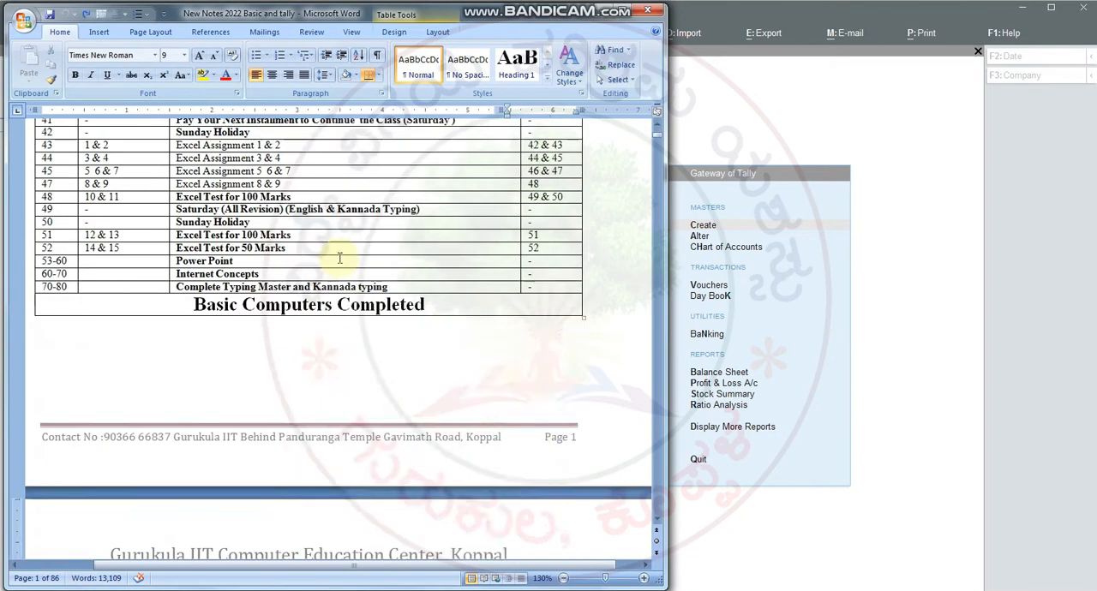
scroll(340, 258, "down", 10)
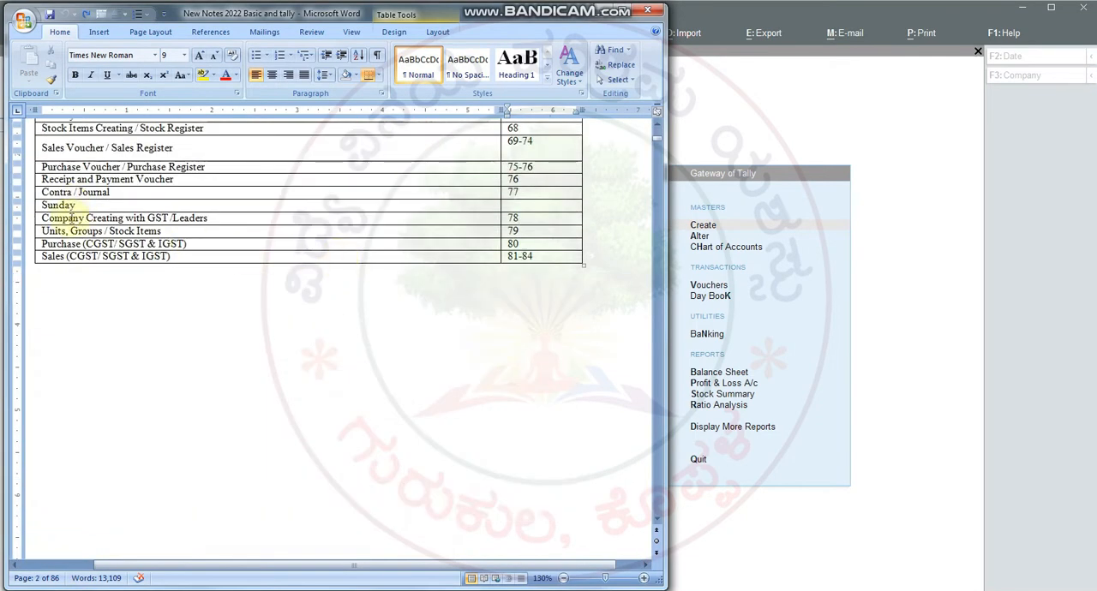
triple_click(72, 219)
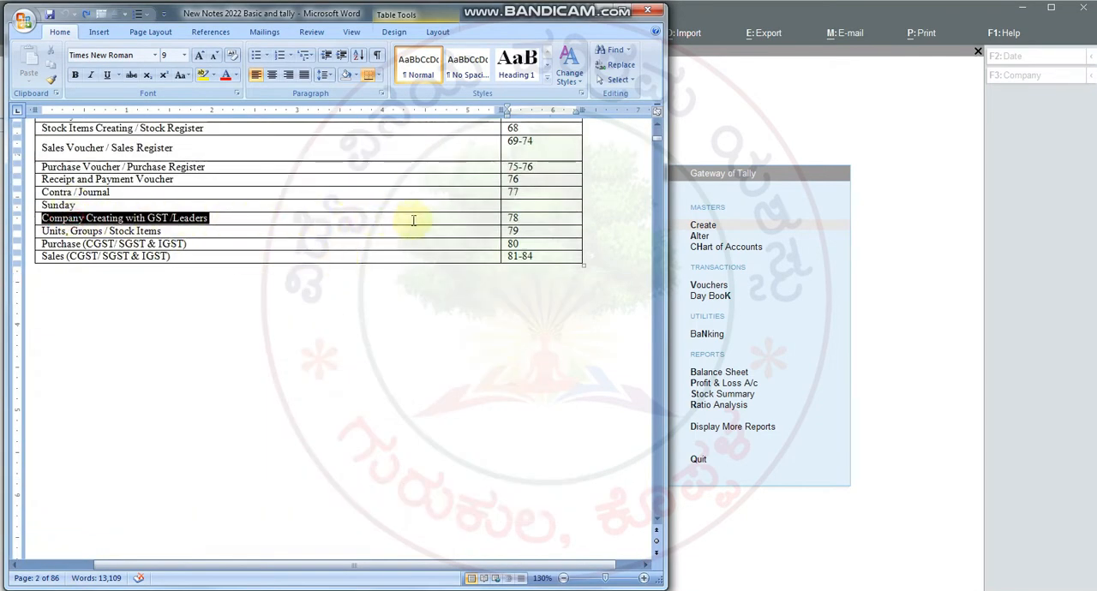
left_click_drag(519, 220, 482, 221)
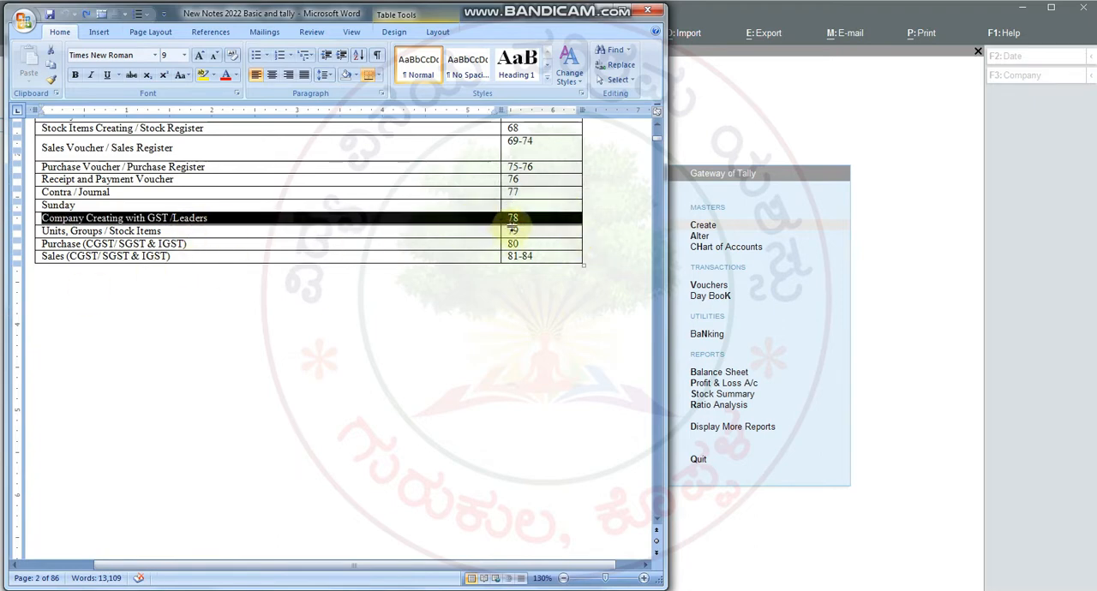
Step: Go to page 78 of the course notes
left_click(613, 50)
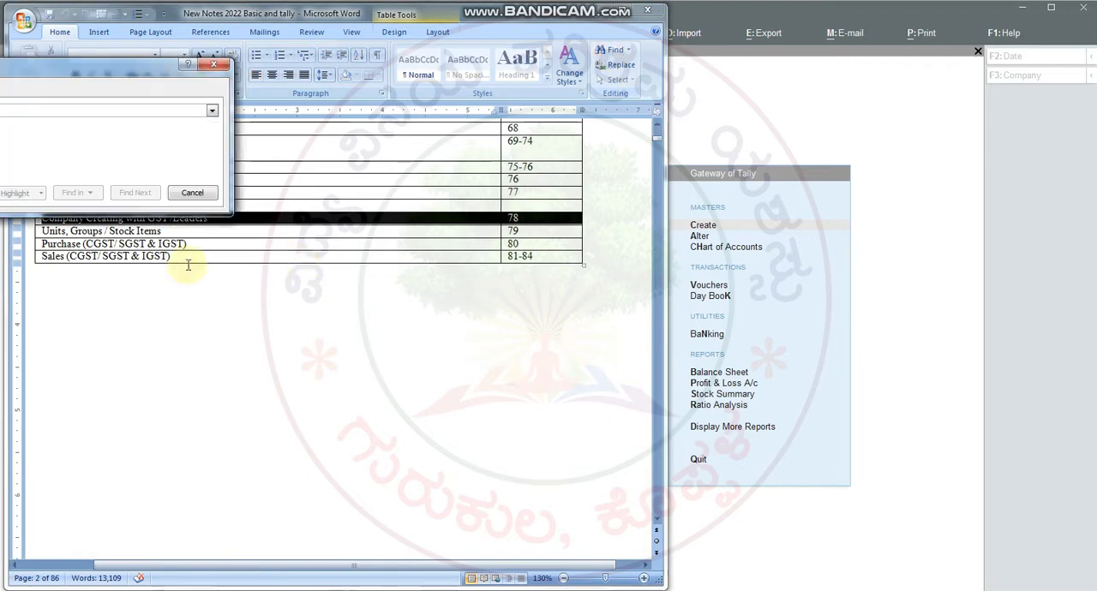
key("ctrl+g")
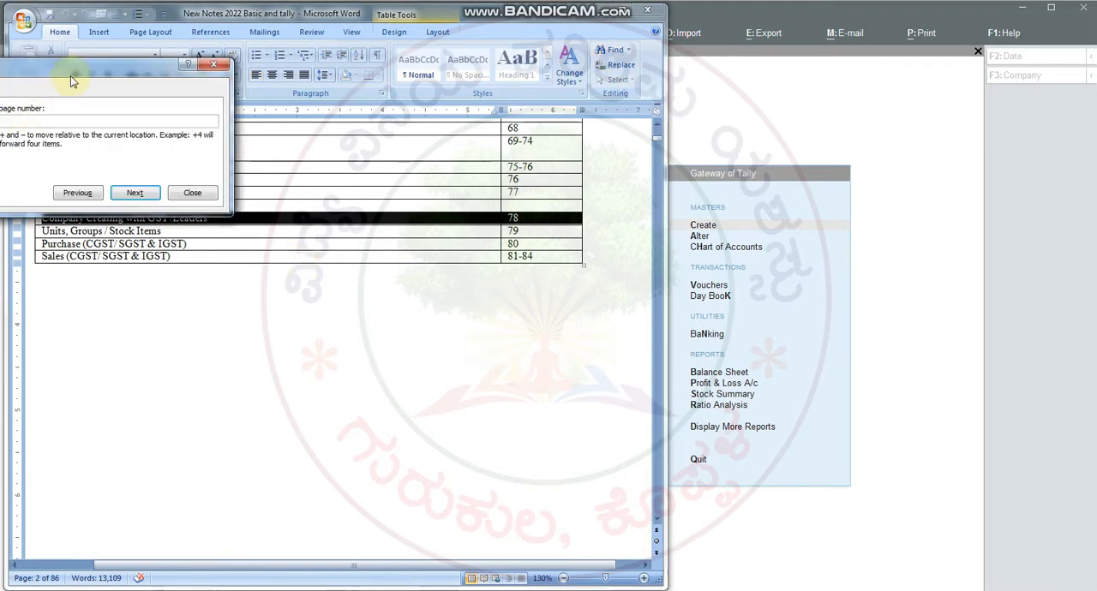
type("7")
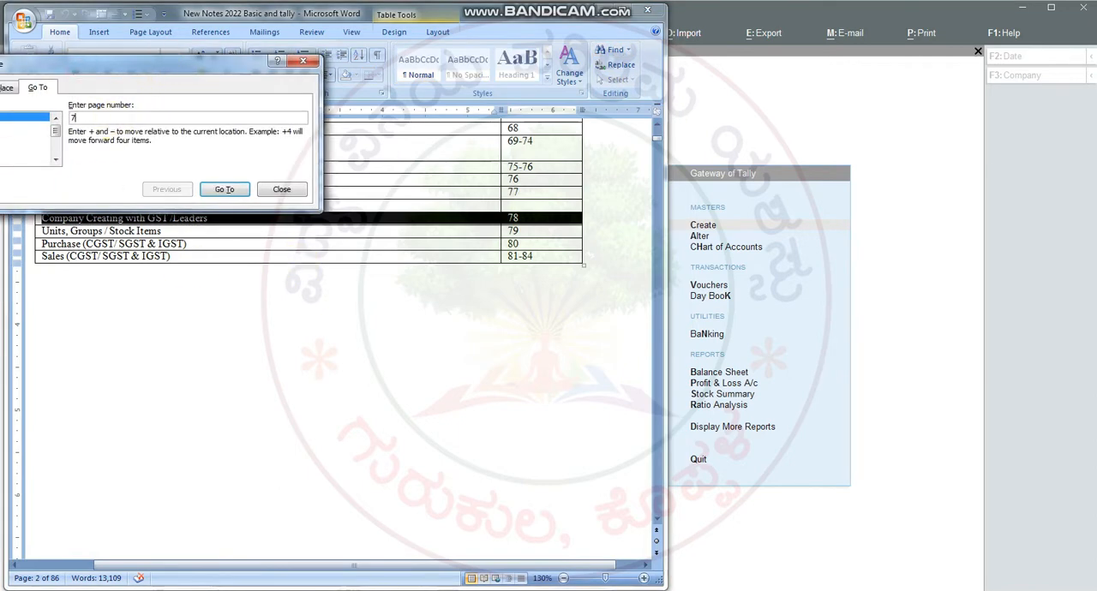
type("8")
left_click(232, 190)
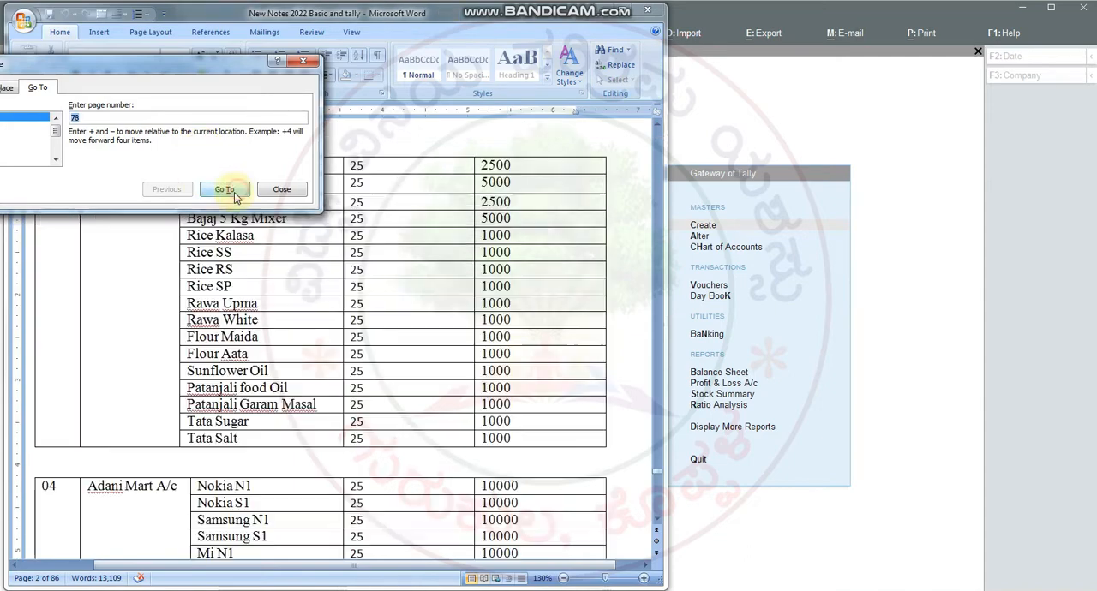
left_click(303, 62)
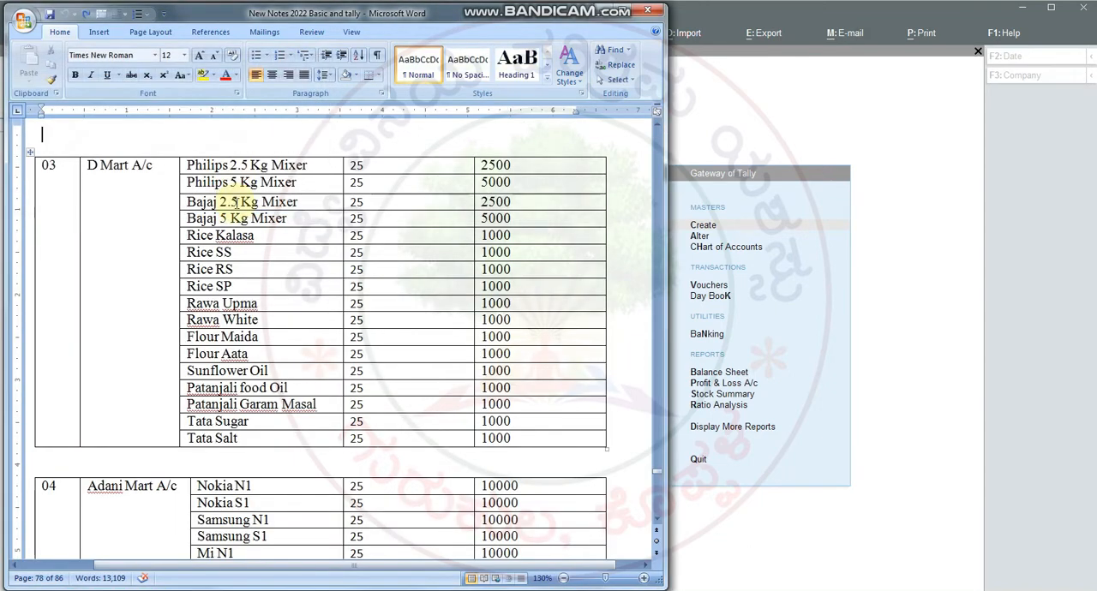
Step: Find section 4.0 Goods and Services Tax in the notes and examine the GST ledger table down to the Cash row
scroll(237, 202, "up", 10)
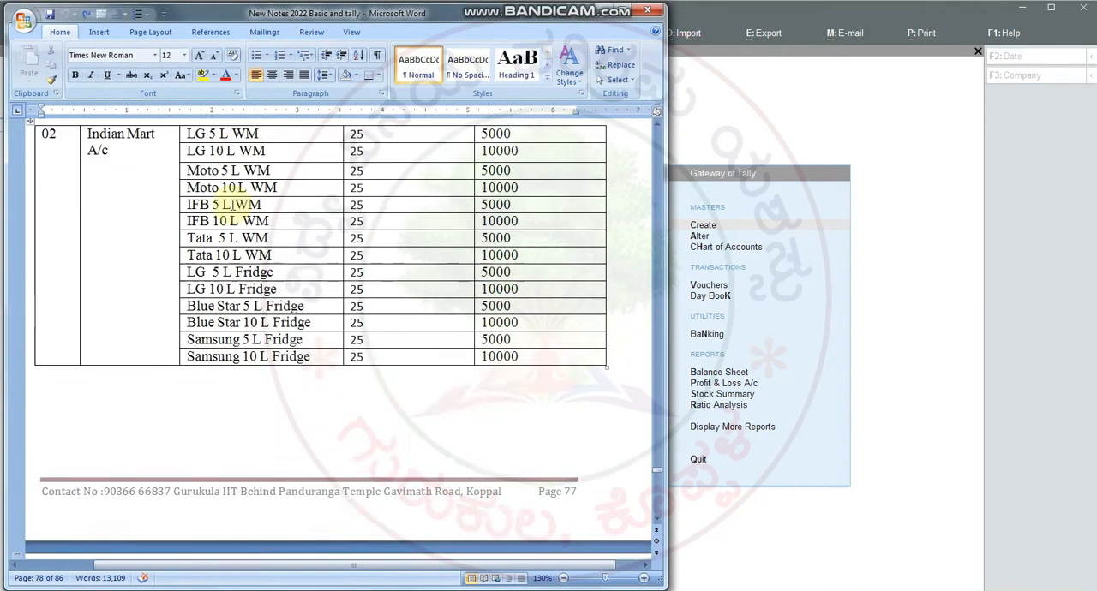
scroll(232, 205, "down", 20)
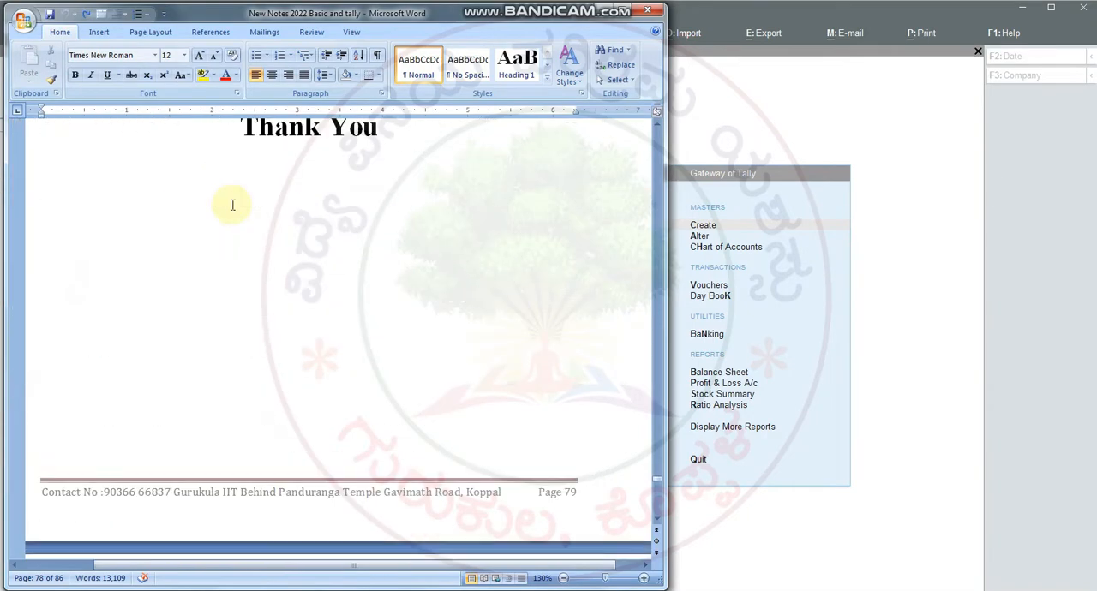
scroll(233, 205, "down", 10)
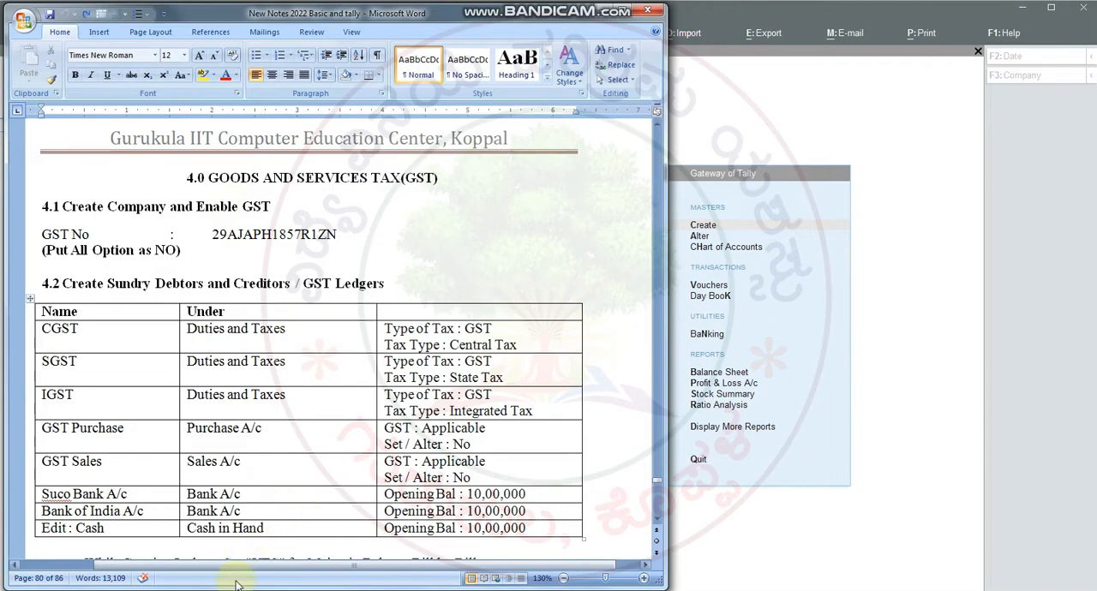
left_click_drag(237, 566, 196, 569)
scroll(416, 211, "down", 12)
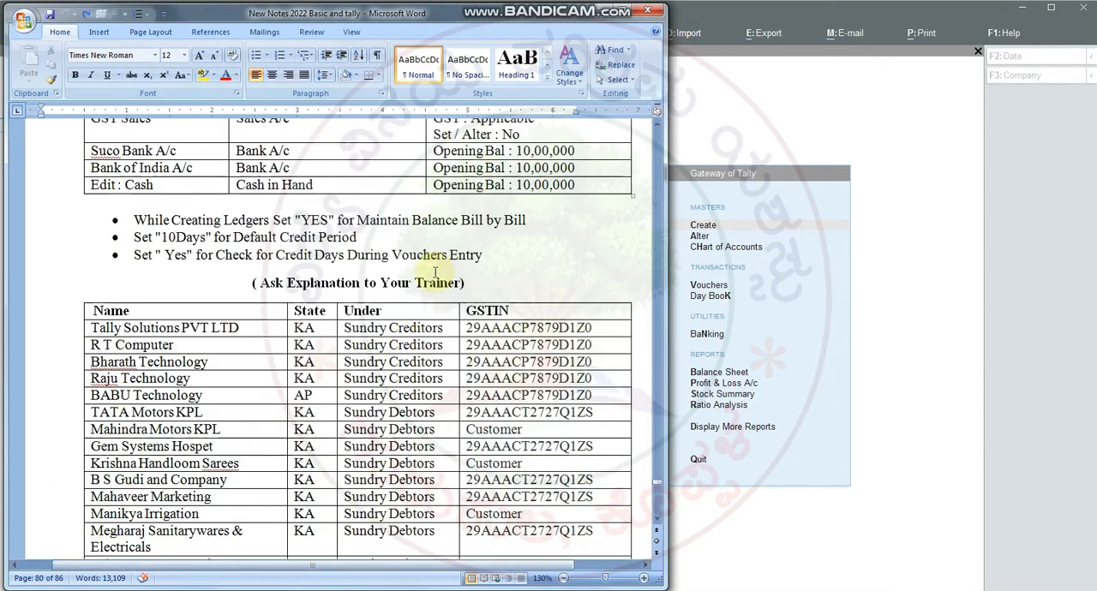
scroll(410, 306, "up", 12)
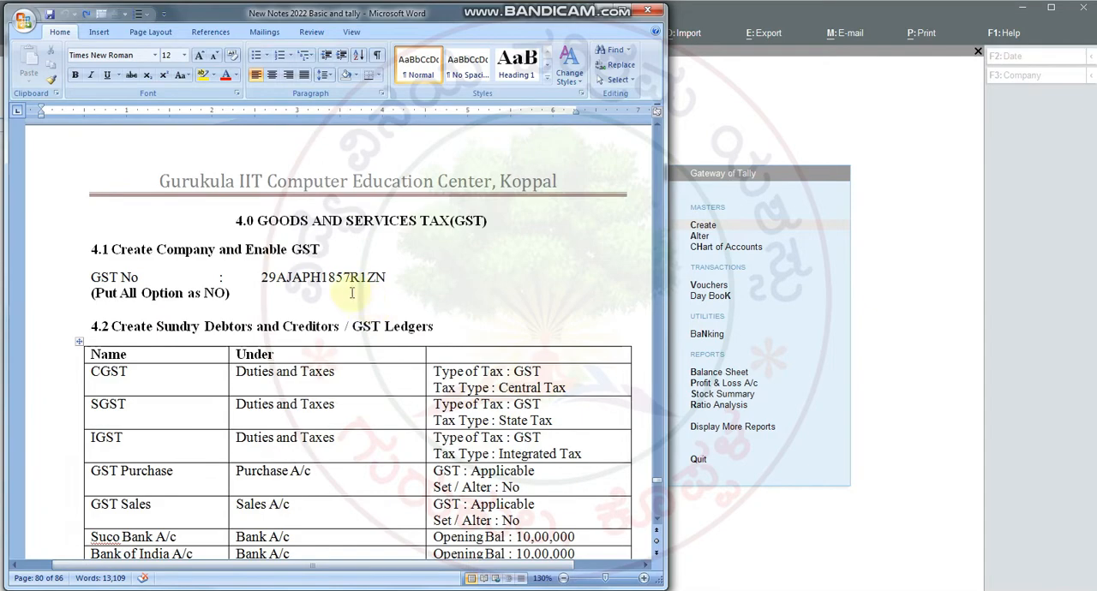
scroll(274, 257, "down", 4)
scroll(108, 205, "up", 3)
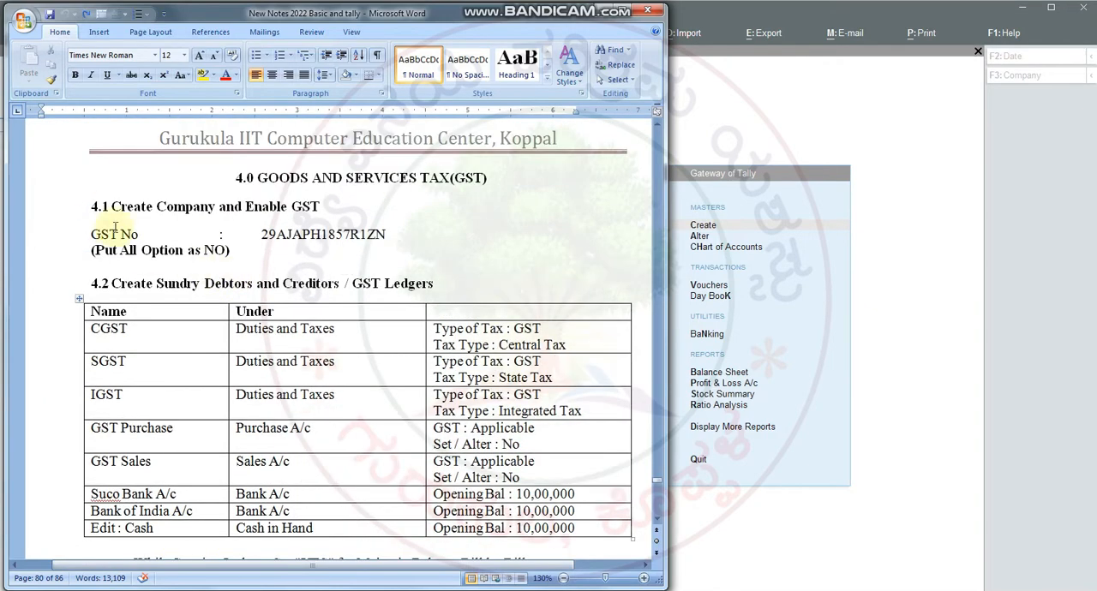
left_click_drag(111, 205, 421, 245)
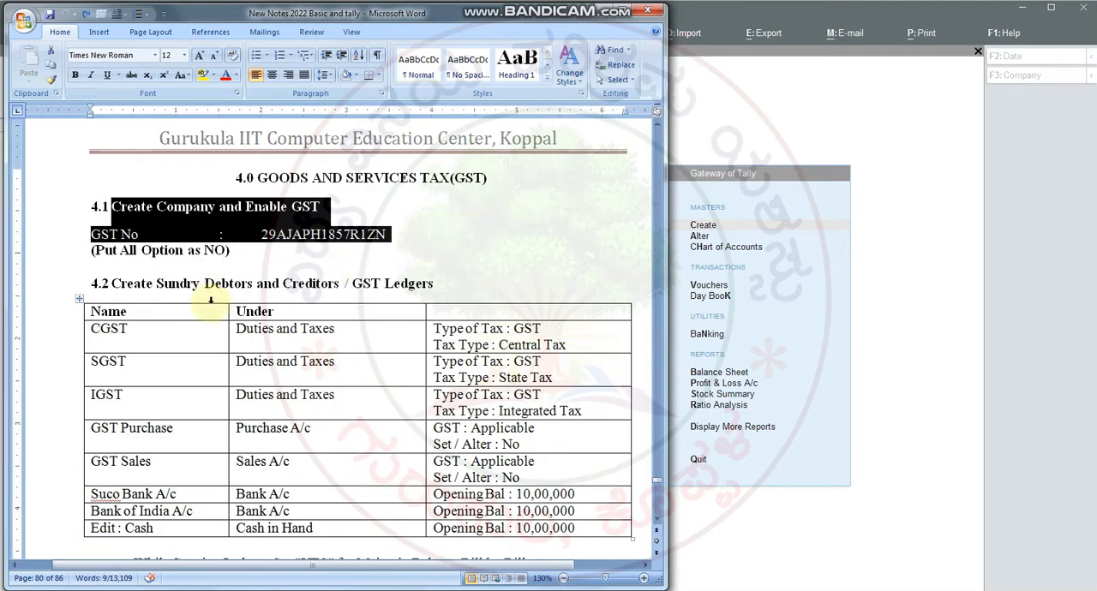
scroll(215, 306, "down", 2)
left_click(180, 257)
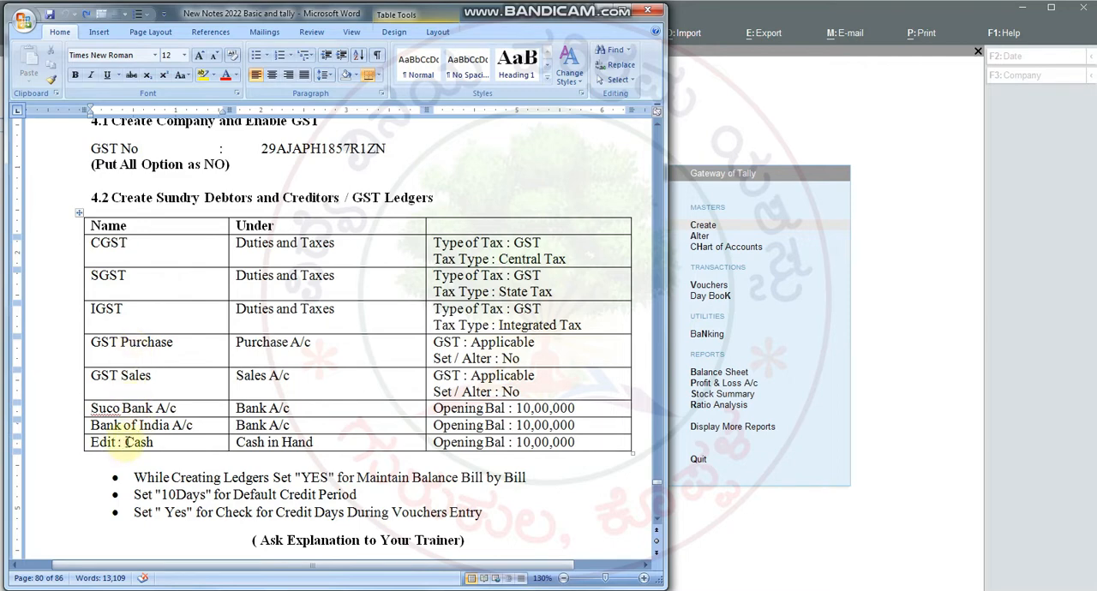
left_click_drag(124, 442, 159, 442)
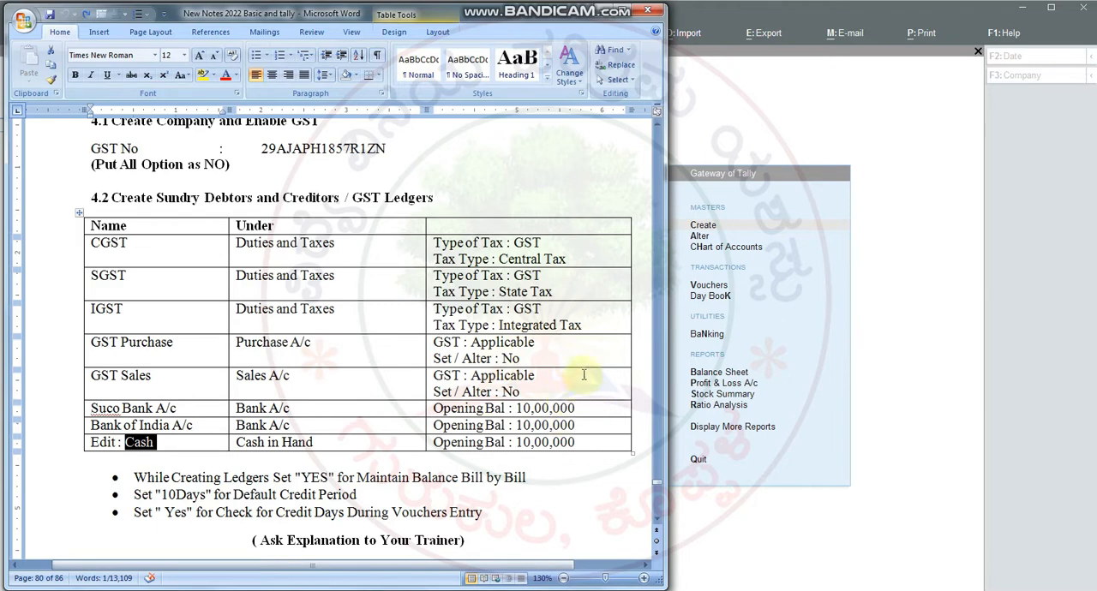
Step: Return to TallyPrime and start creating a new ledger master
left_click(810, 128)
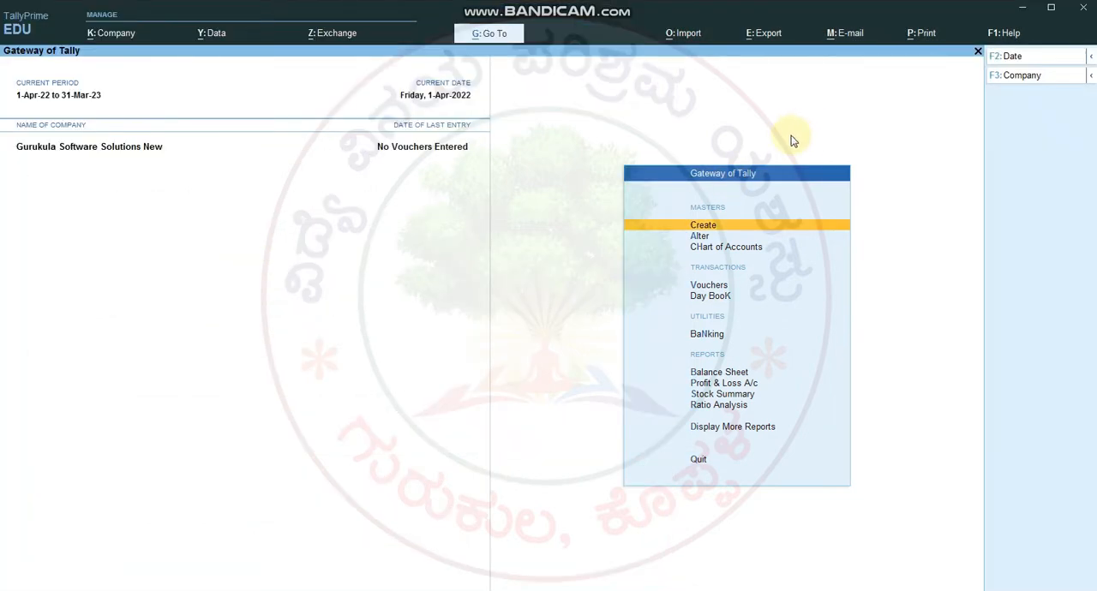
left_click(713, 228)
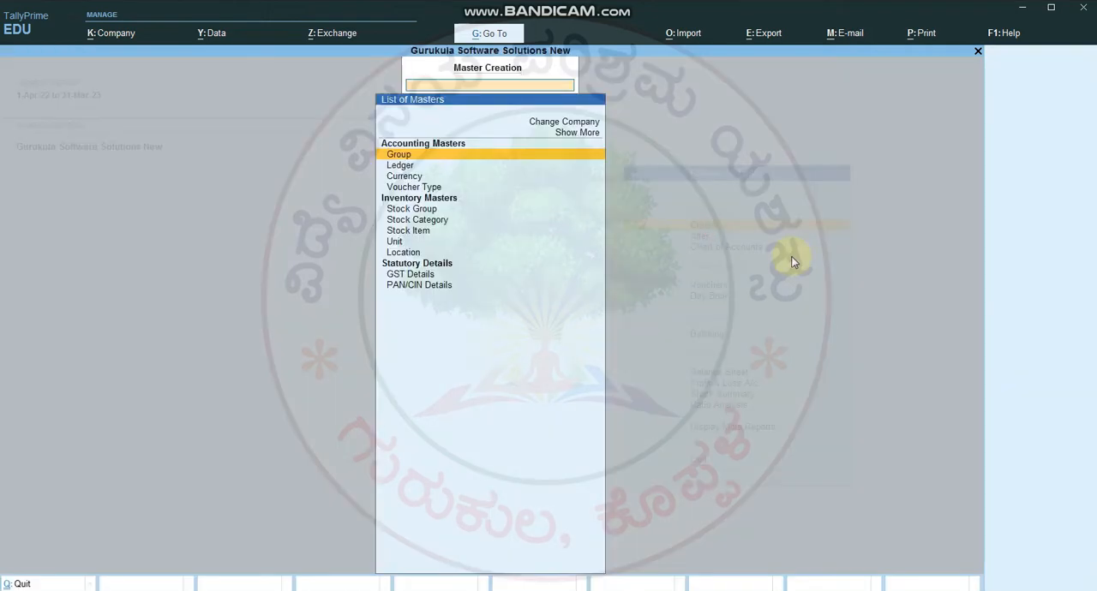
key("Down")
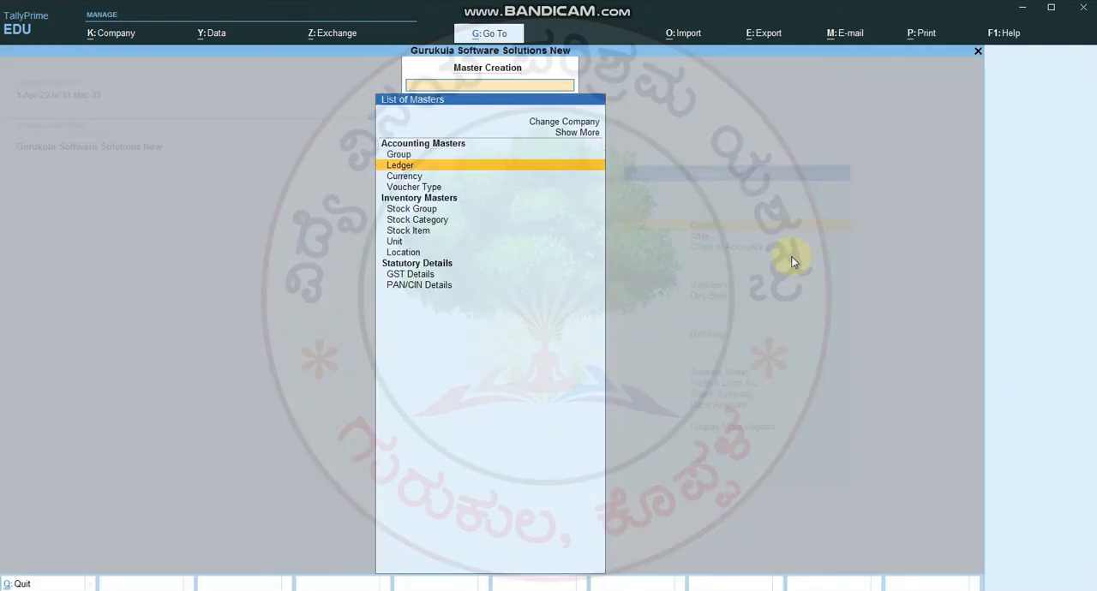
key("Up")
key("Down")
key("Return")
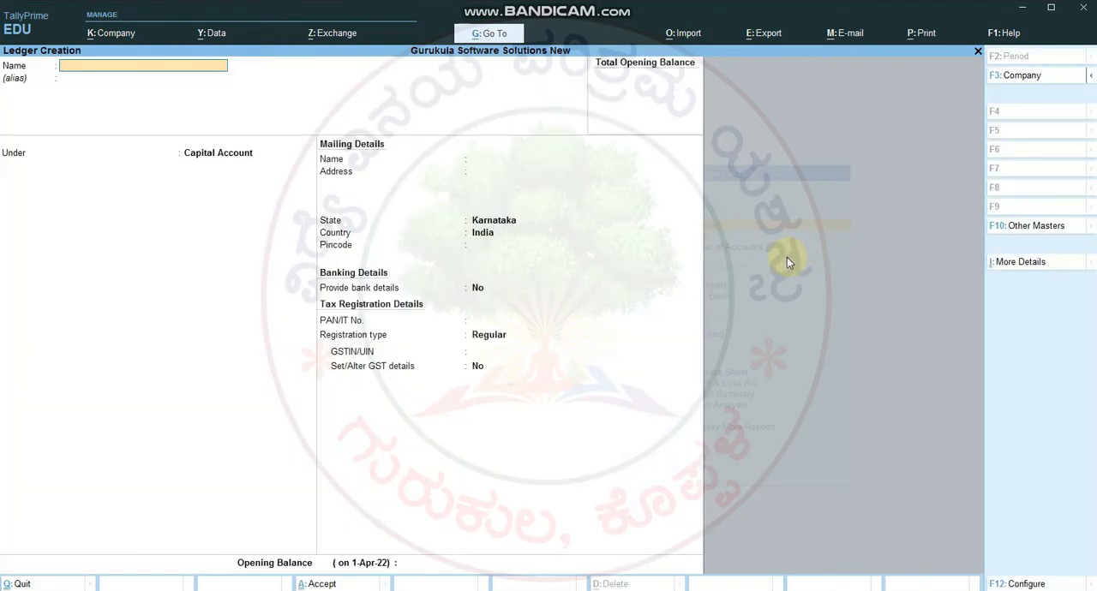
Step: Name the new ledger CGST and place it under the Duties & Taxes group
type("CGST")
key("Return")
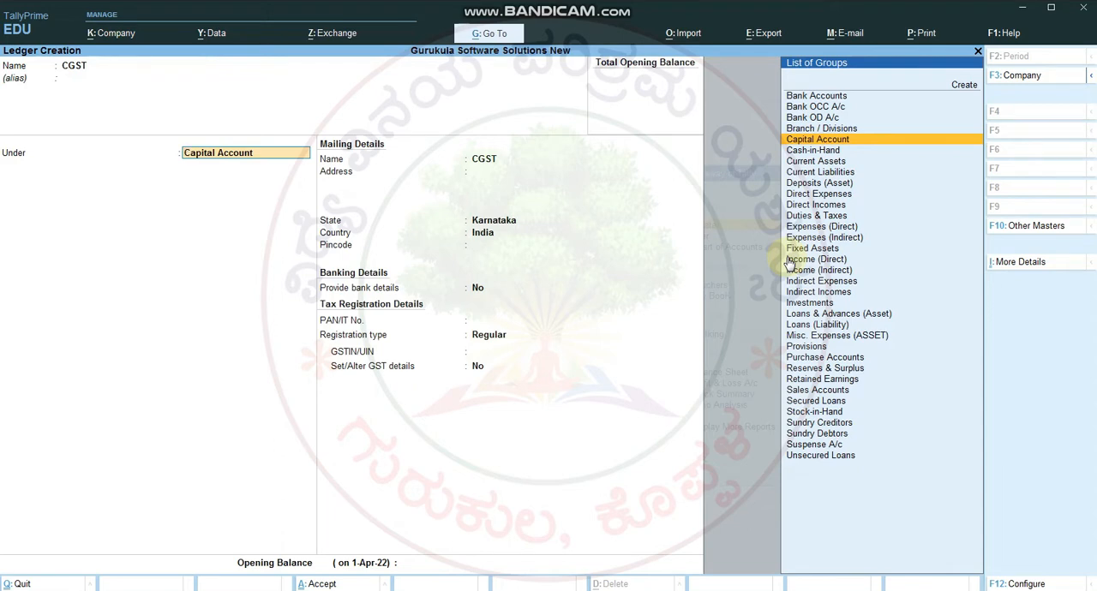
type("DU")
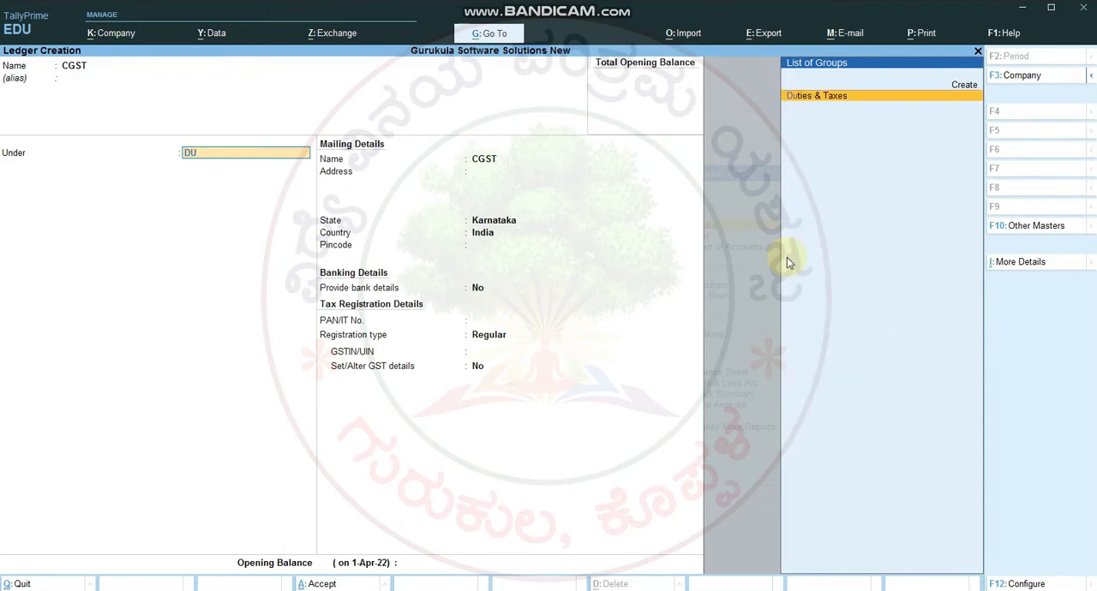
key("Return")
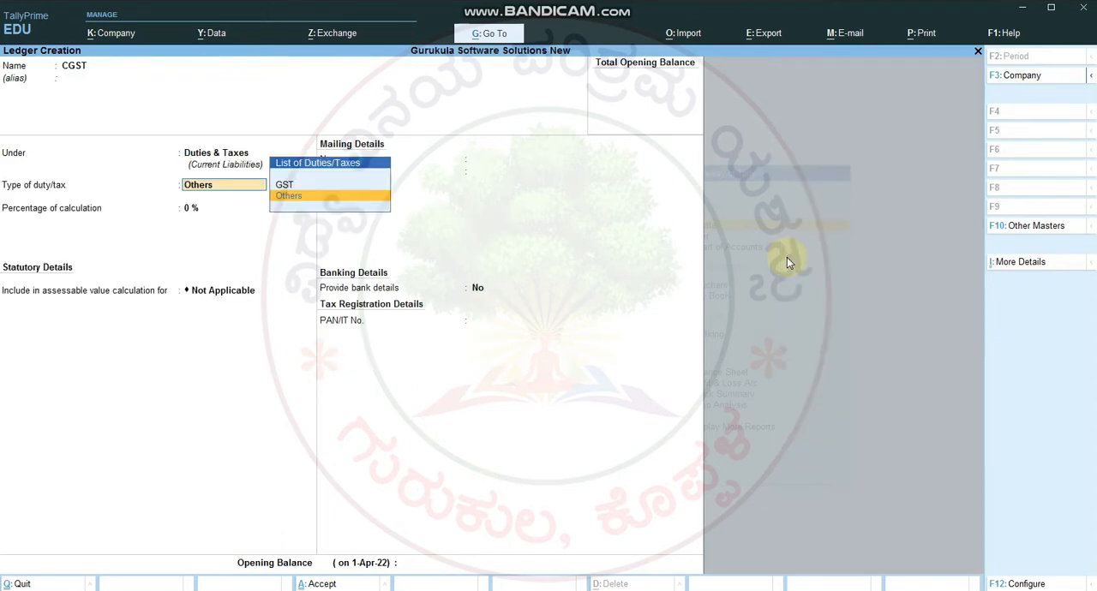
Step: Set the CGST ledger's duty type to GST with tax type Central Tax, keep the remaining defaults and save it
key("Up")
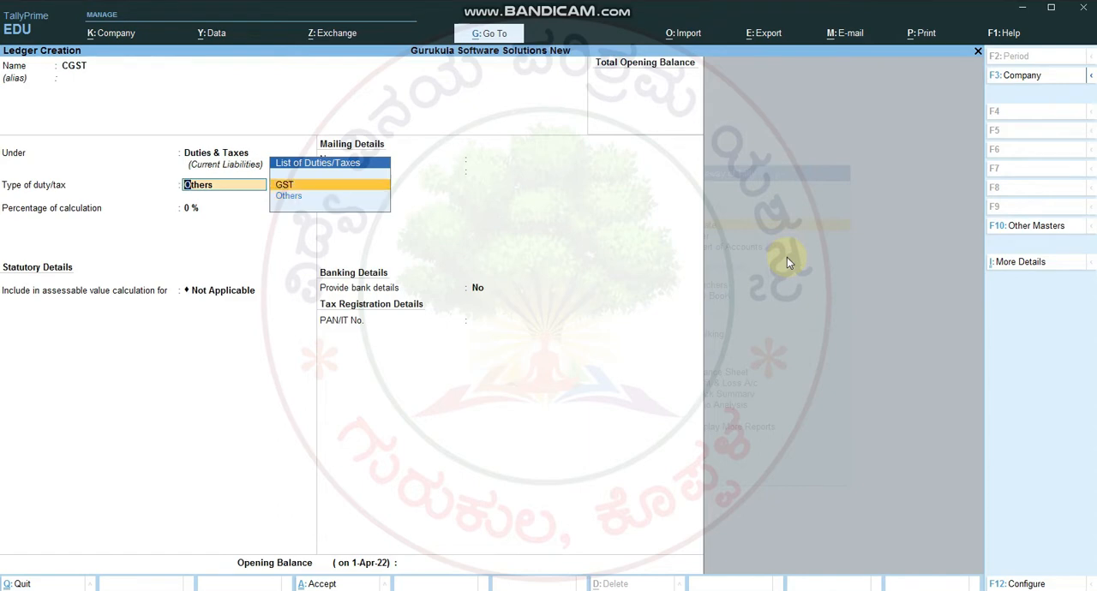
key("Return")
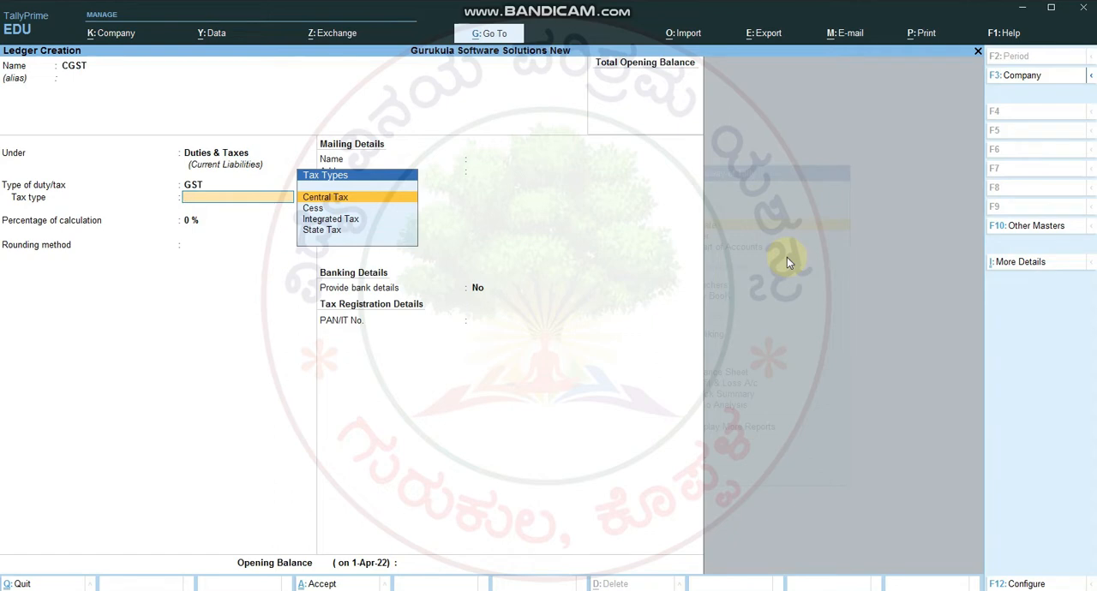
key("Return")
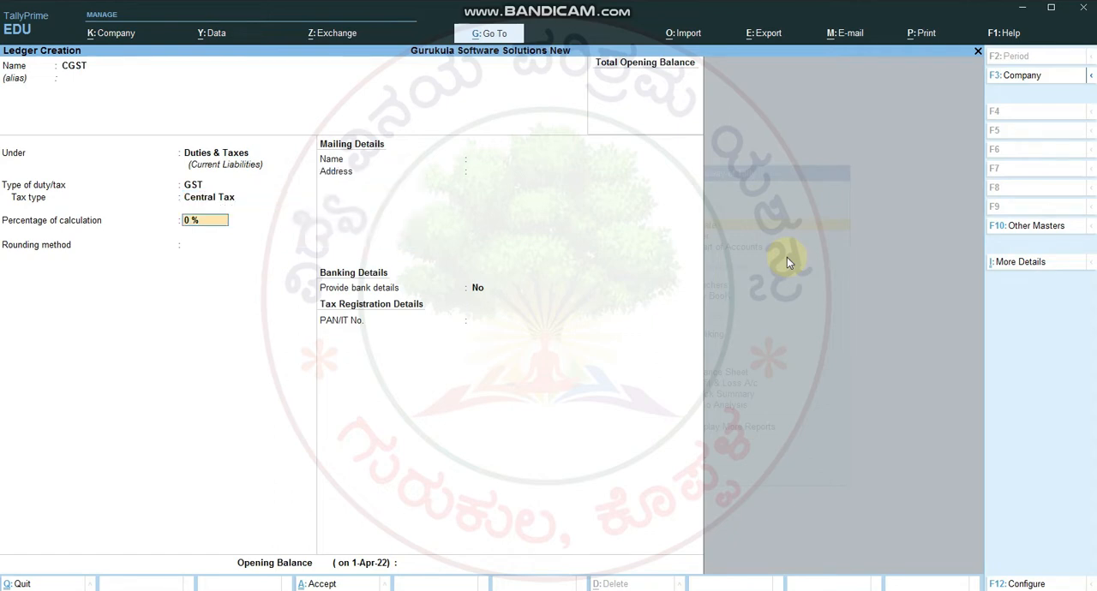
key("Return")
key("Return")
key("Return")
key("Return")
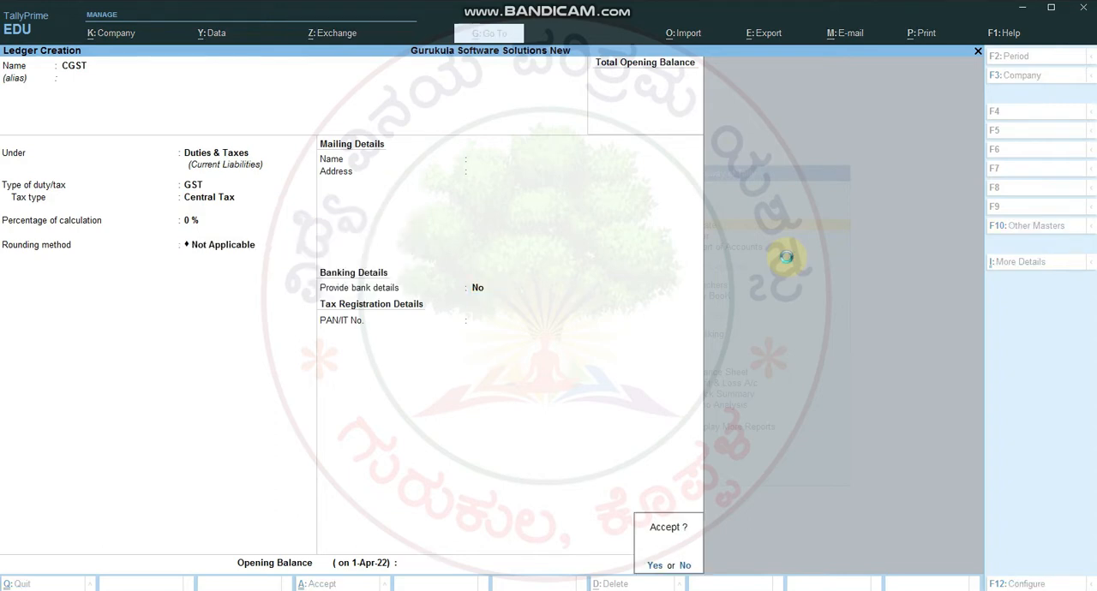
key("Return")
Step: Start the SGST ledger under Duties & Taxes with GST as its type of duty
type("SGS")
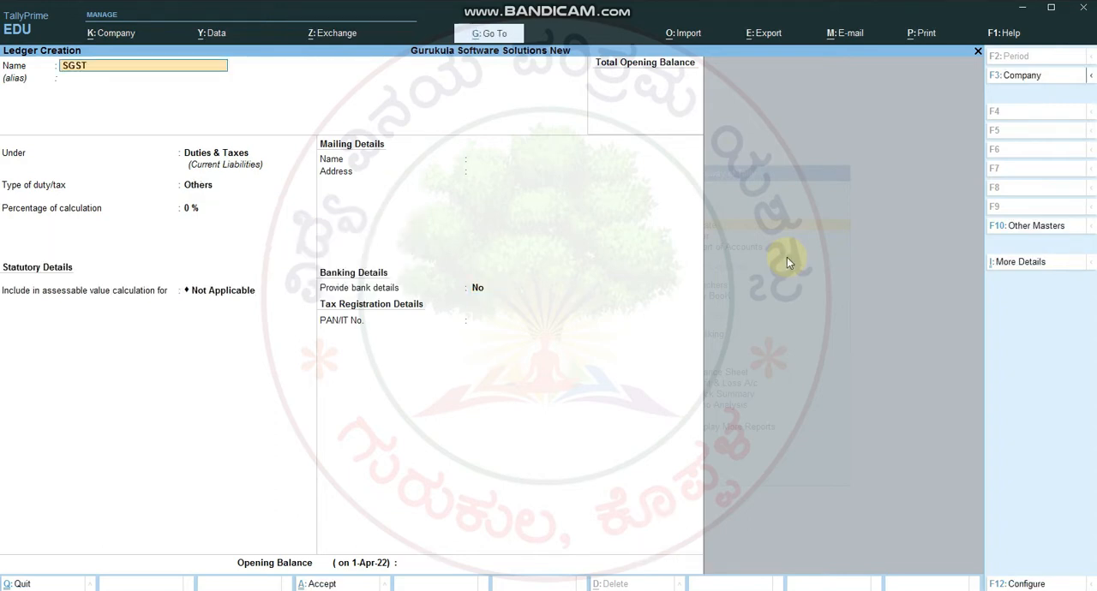
key("Return")
key("Return")
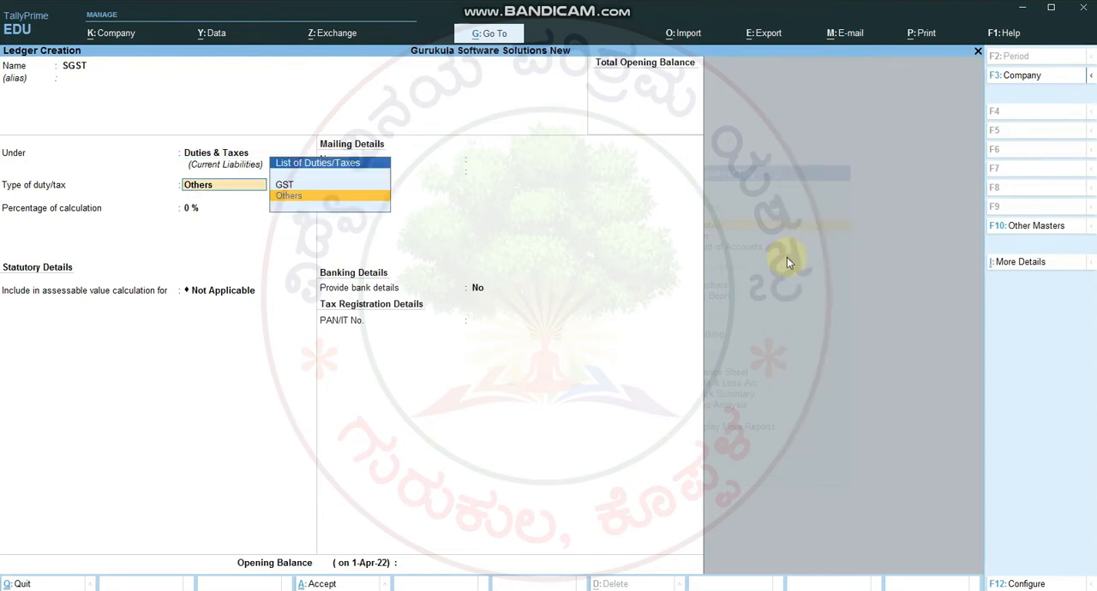
key("Up")
key("Return")
Step: Set the SGST ledger's tax type to State Tax, keep the remaining defaults and save it
key("Down")
key("Down")
key("Down")
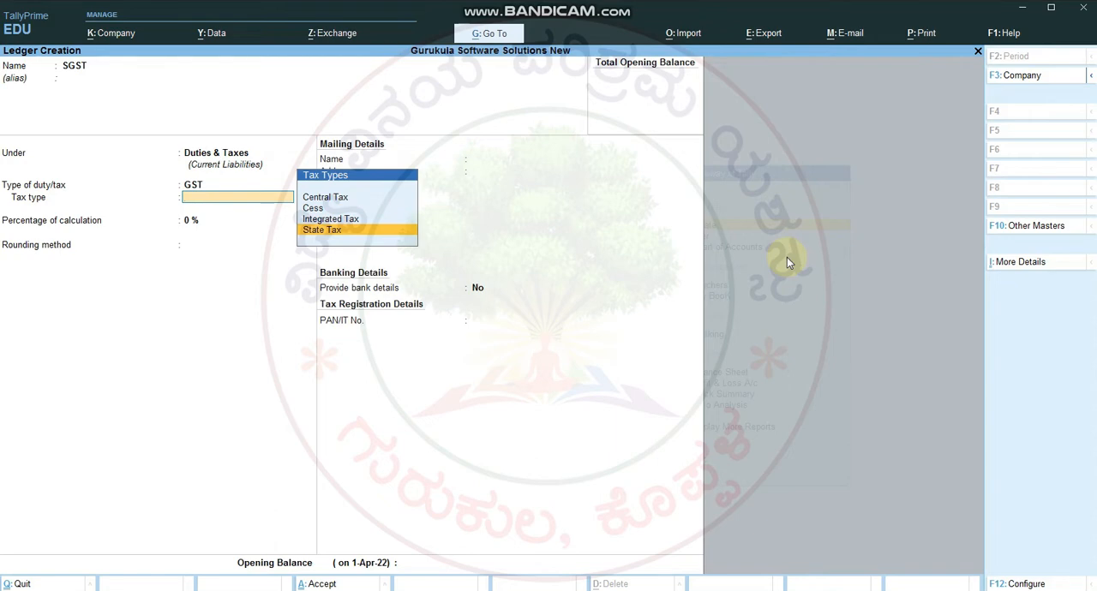
key("Return")
key("Return")
key("Return")
key("Return")
key("Return")
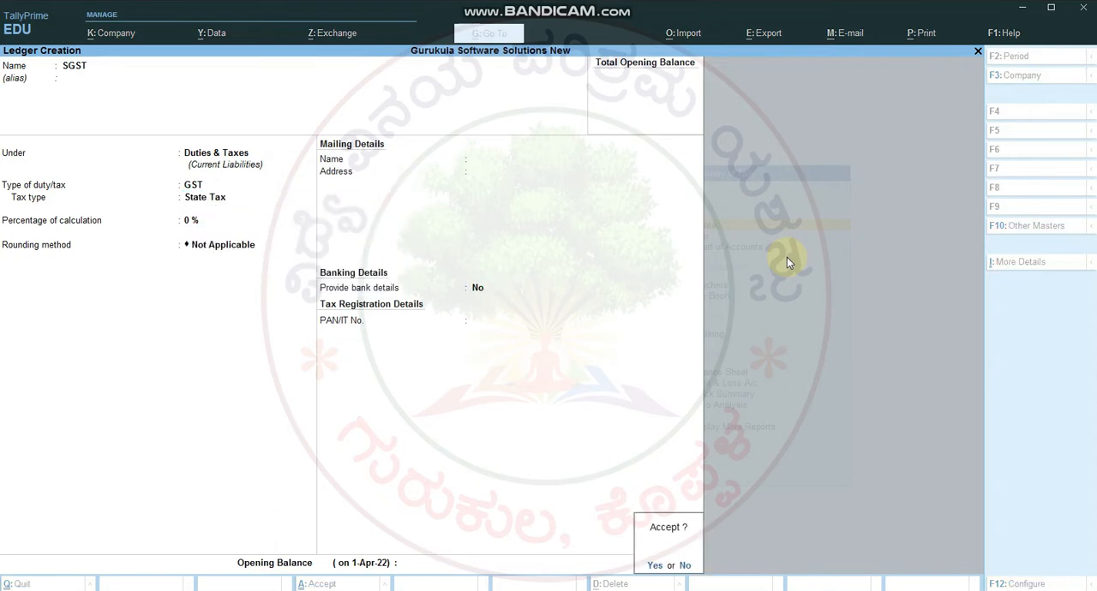
Step: Start the IGST ledger under Duties & Taxes with GST as its type of duty
key("Return")
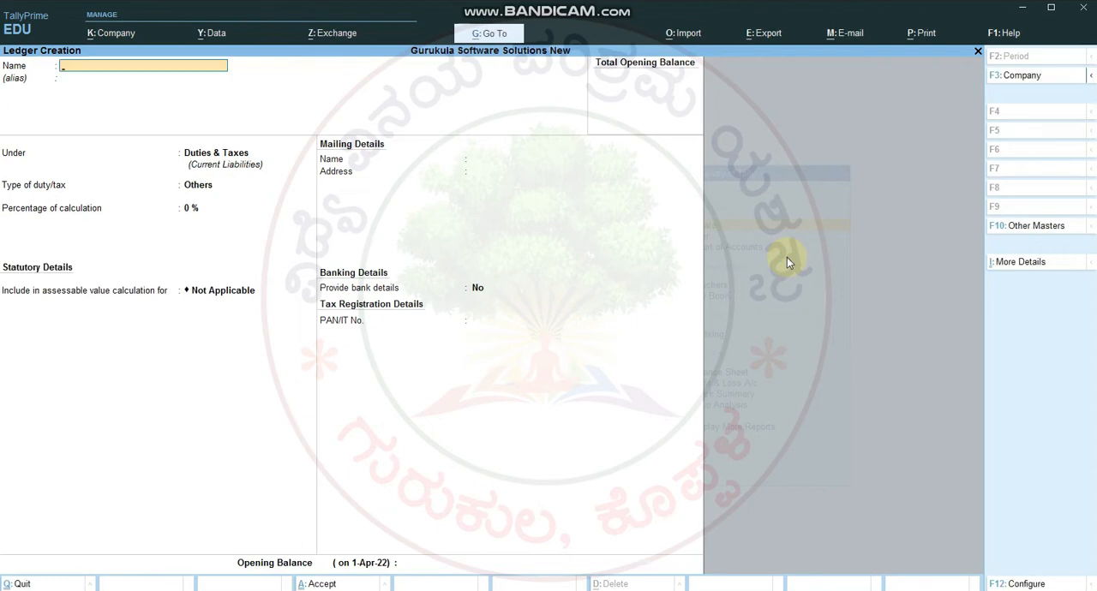
type("IGS")
key("Return")
key("Return")
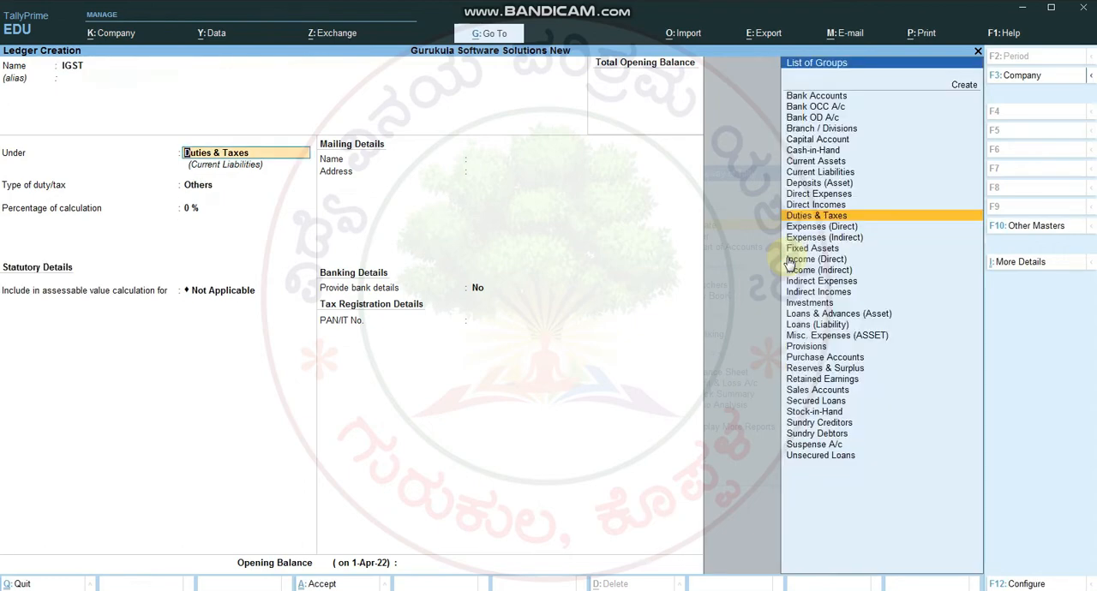
key("Return")
key("Up")
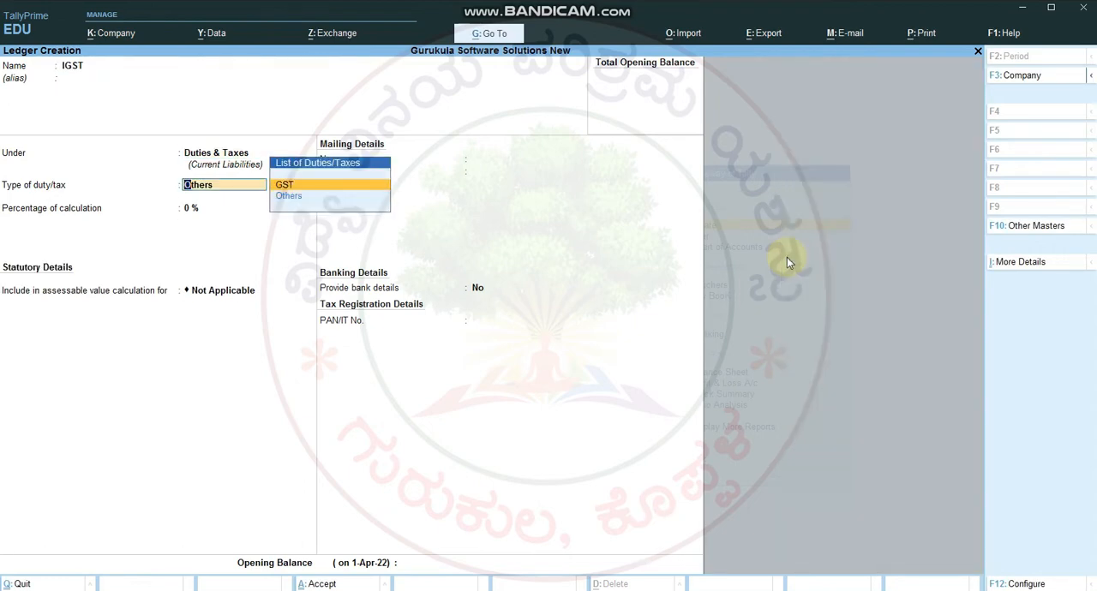
key("Return")
Step: Set the IGST ledger's tax type to Integrated Tax, keep the remaining defaults and save it
key("Down")
key("Down")
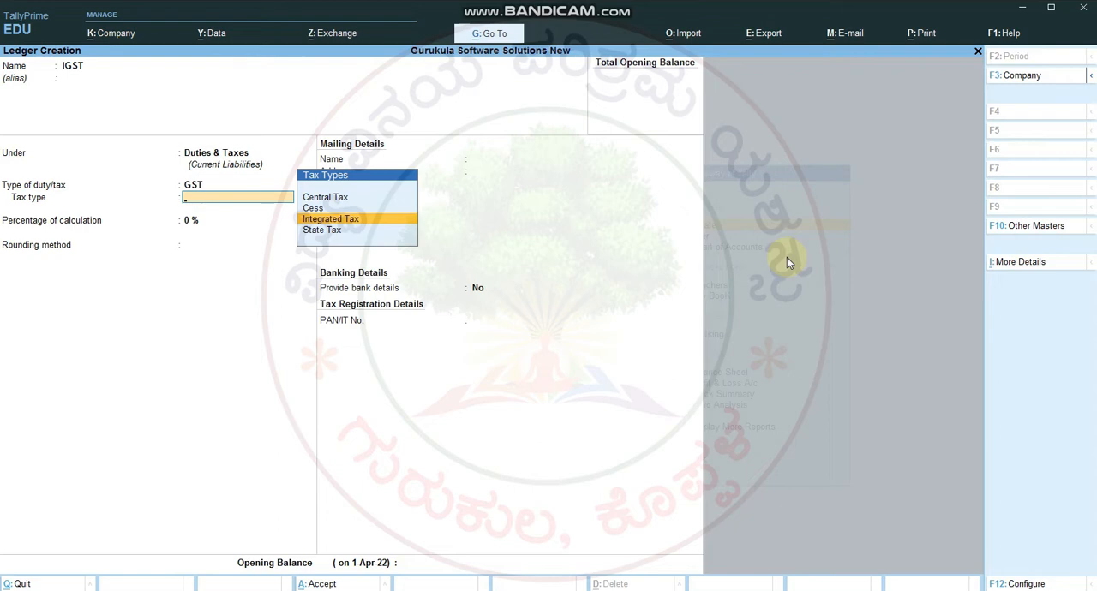
key("Return")
key("Return")
key("Return")
key("Return")
key("Return")
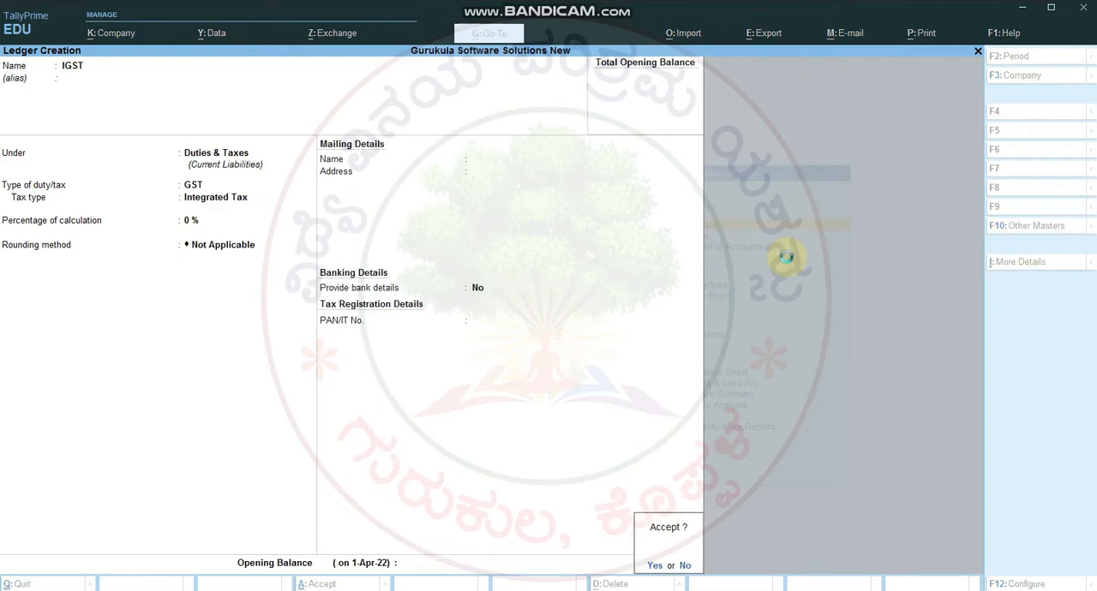
key("Return")
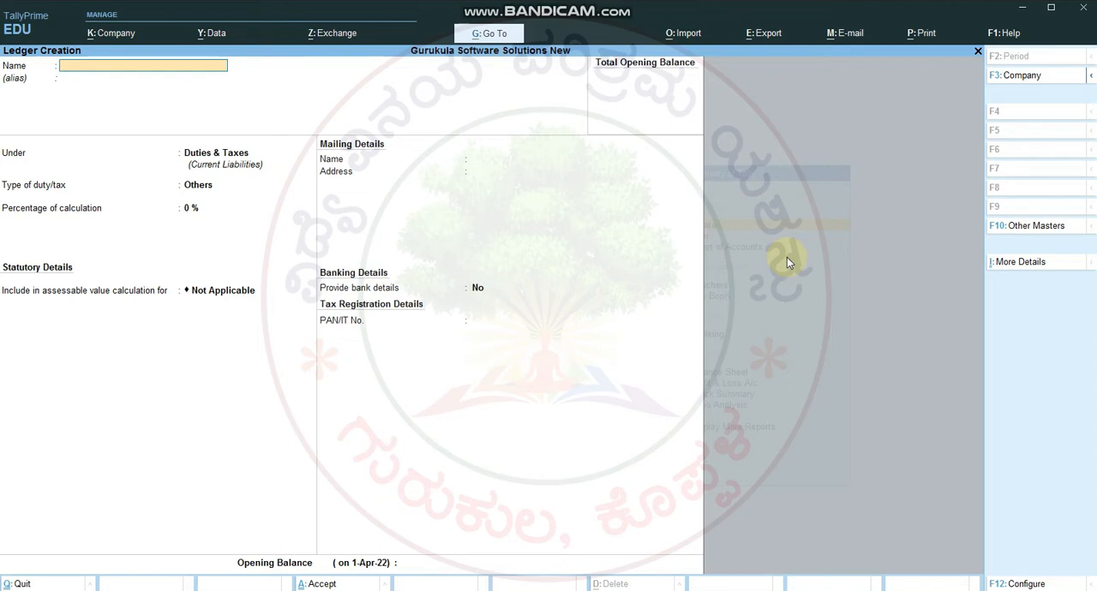
Step: Name the new ledger GST SALES and place it under the Sales Accounts group
type("GsT SALES")
key("BackSpace")
key("BackSpace")
key("BackSpace")
key("BackSpace")
key("BackSpace")
key("BackSpace")
key("BackSpace")
key("BackSpace")
type("ST SALES")
key("Return")
key("Return")
type("SA")
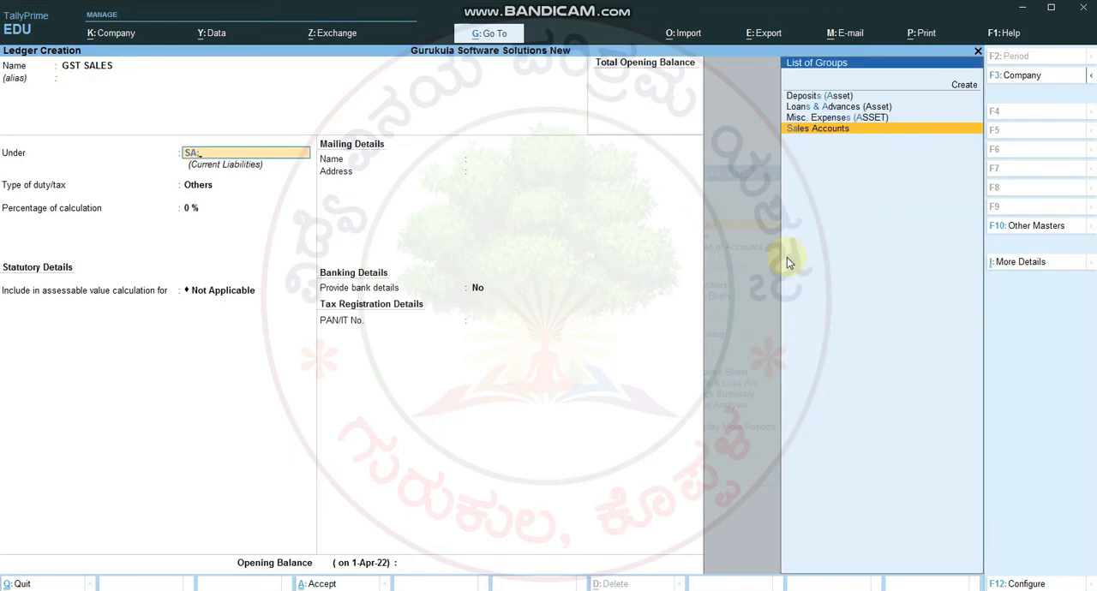
key("Return")
key("Return")
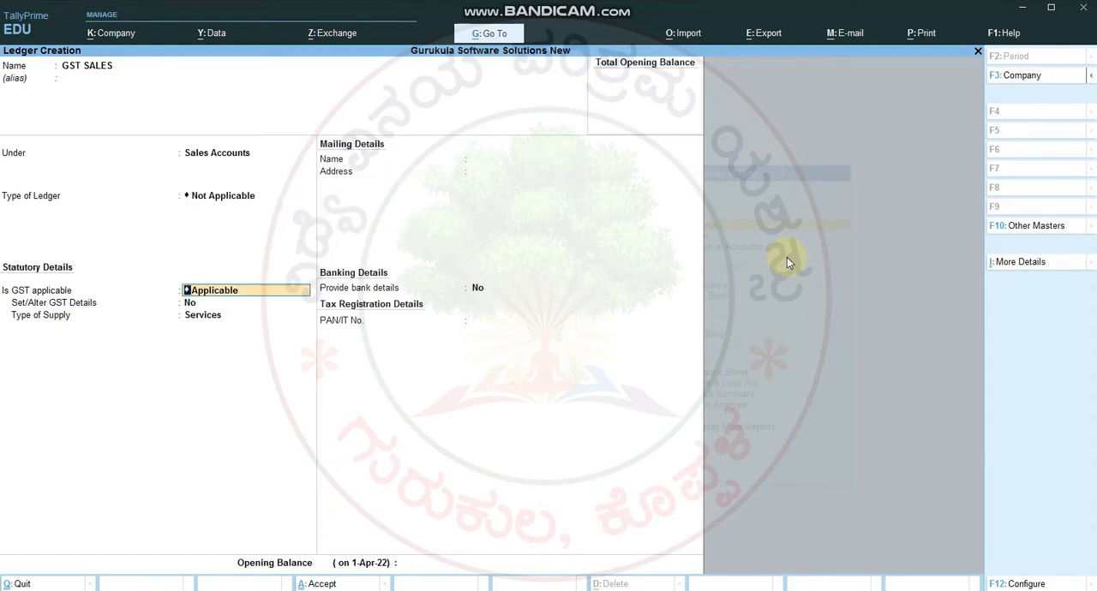
Step: Keep GST applicable without altering GST details, set the GST SALES ledger's type of supply to Goods and save it
key("Return")
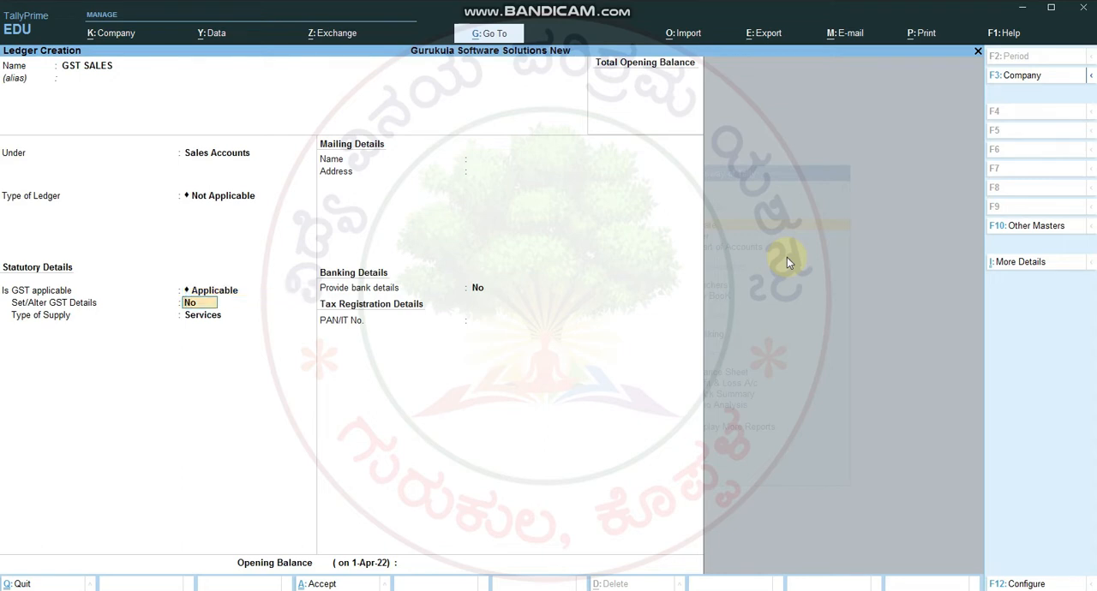
key("Return")
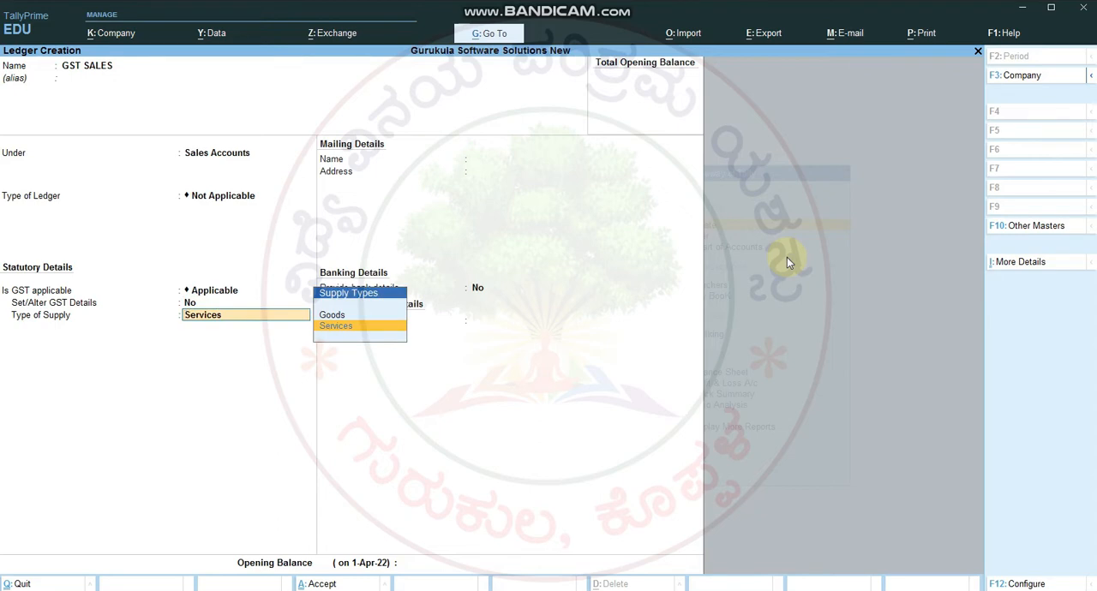
key("Up")
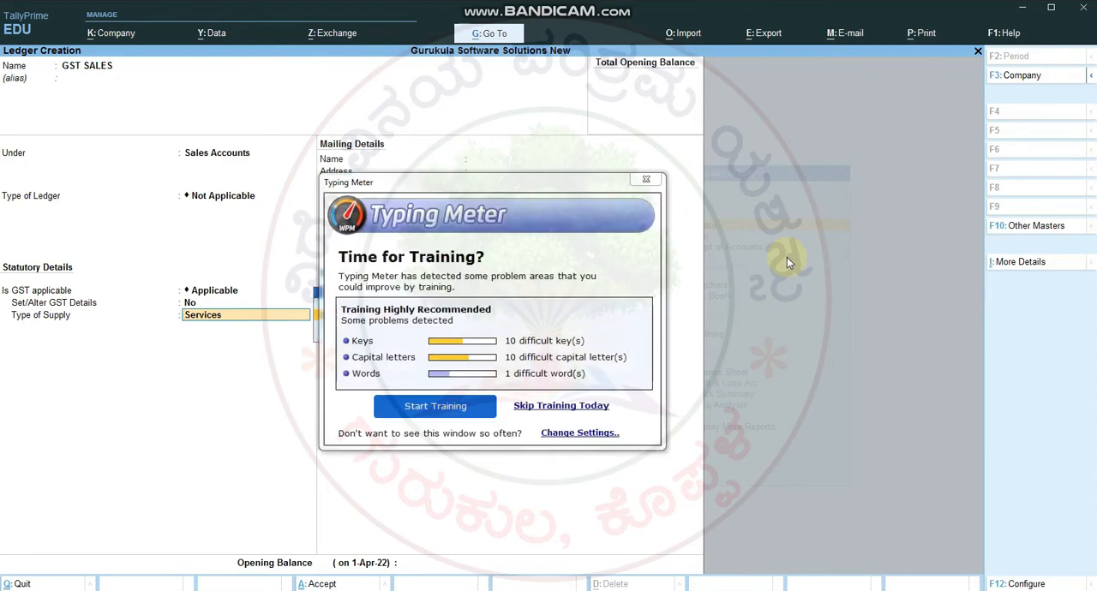
left_click(647, 179)
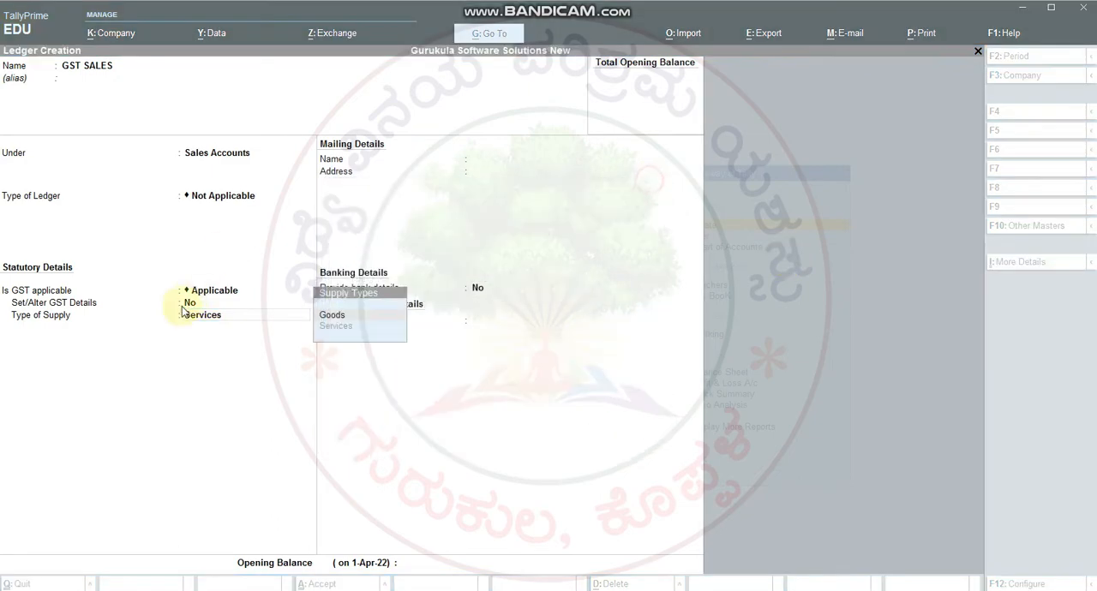
left_click(338, 317)
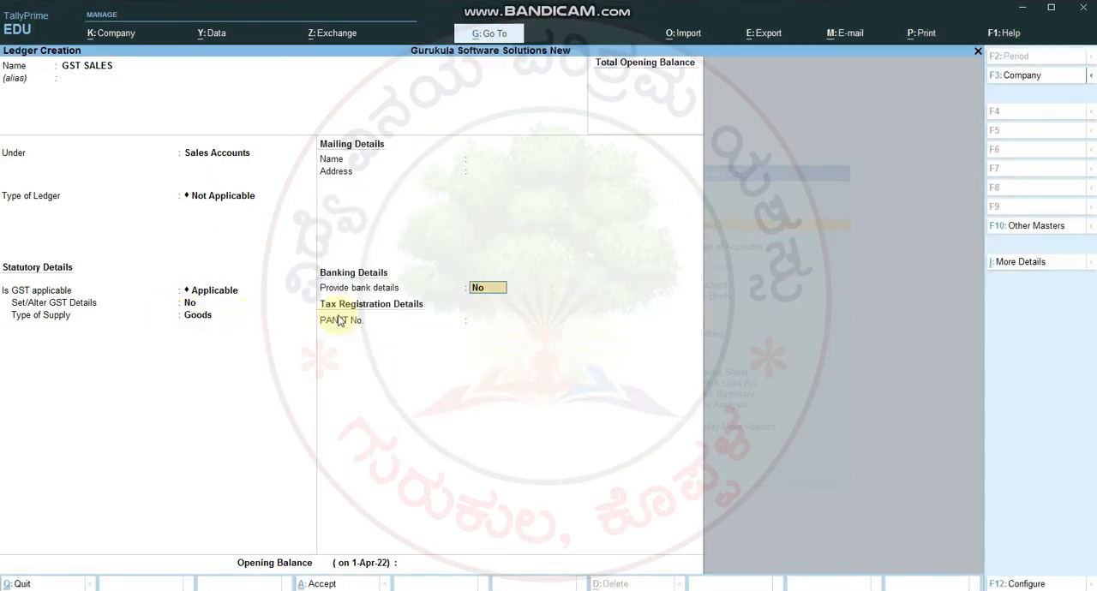
key("Return")
key("Return")
Step: Name the new ledger GST PURCHASE and place it under the Purchase Accounts group
key("Return")
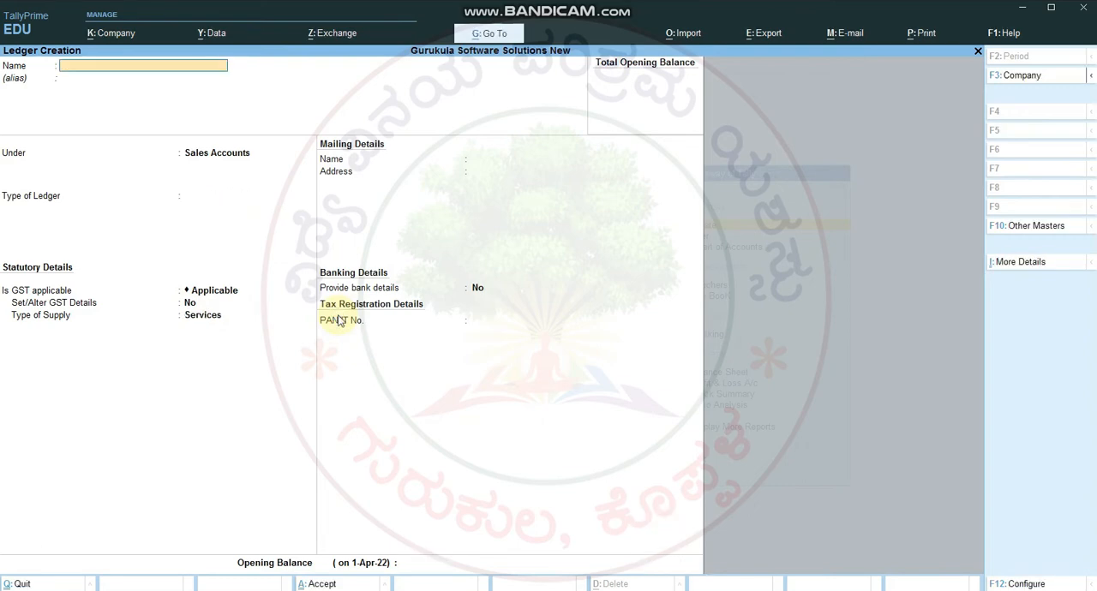
type("GST PURCHASE")
key("Return")
type("PU")
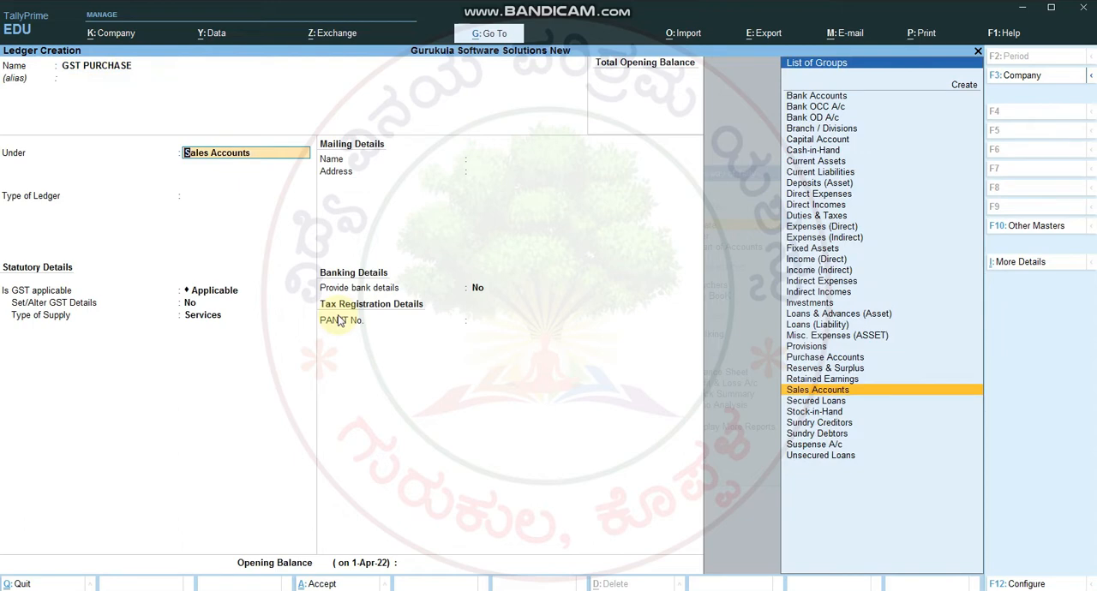
key("Return")
key("Return")
key("Return")
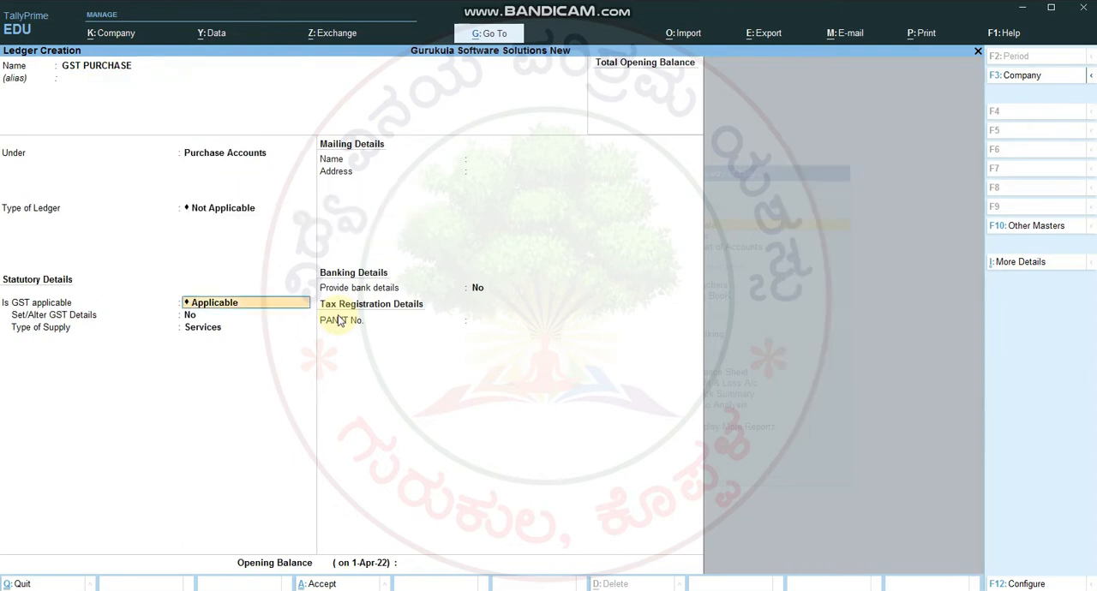
Step: Keep GST applicable without altering GST details, set the GST PURCHASE ledger's type of supply to Goods and save it
key("BackSpace")
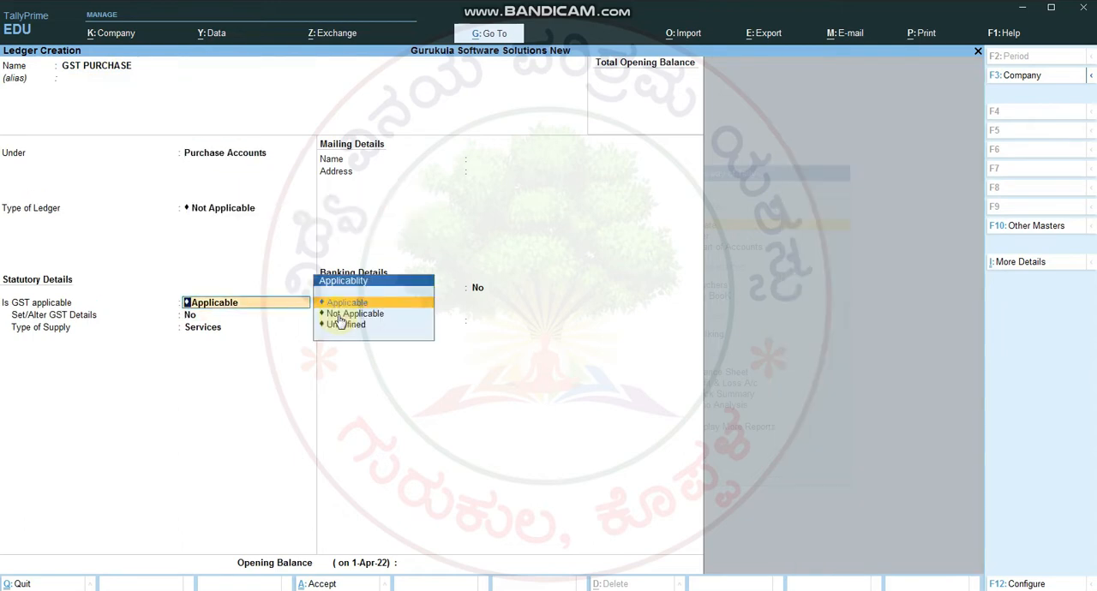
key("Return")
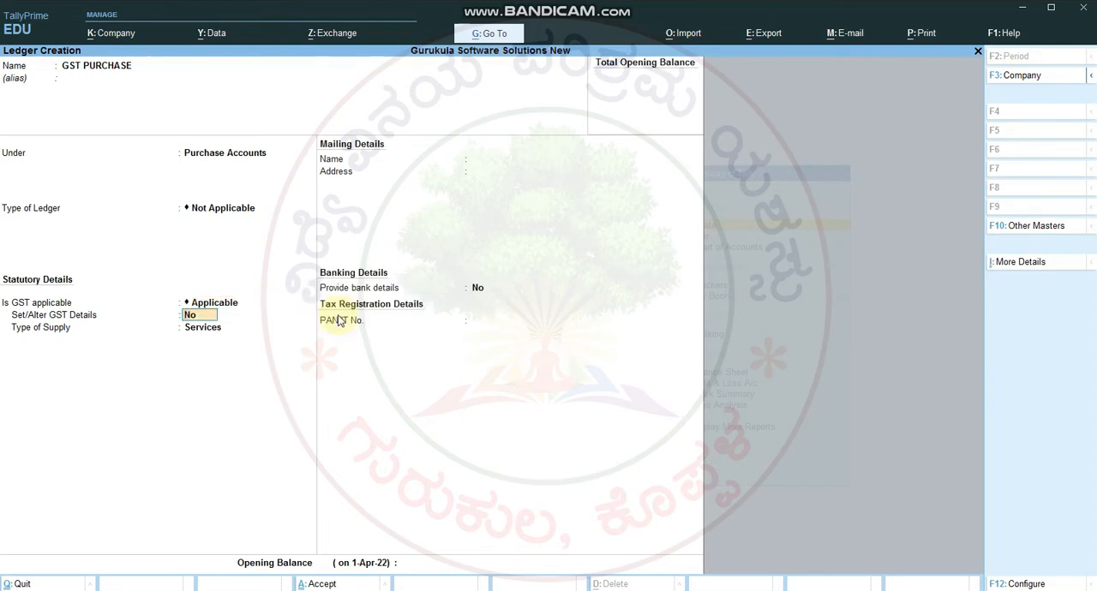
key("Return")
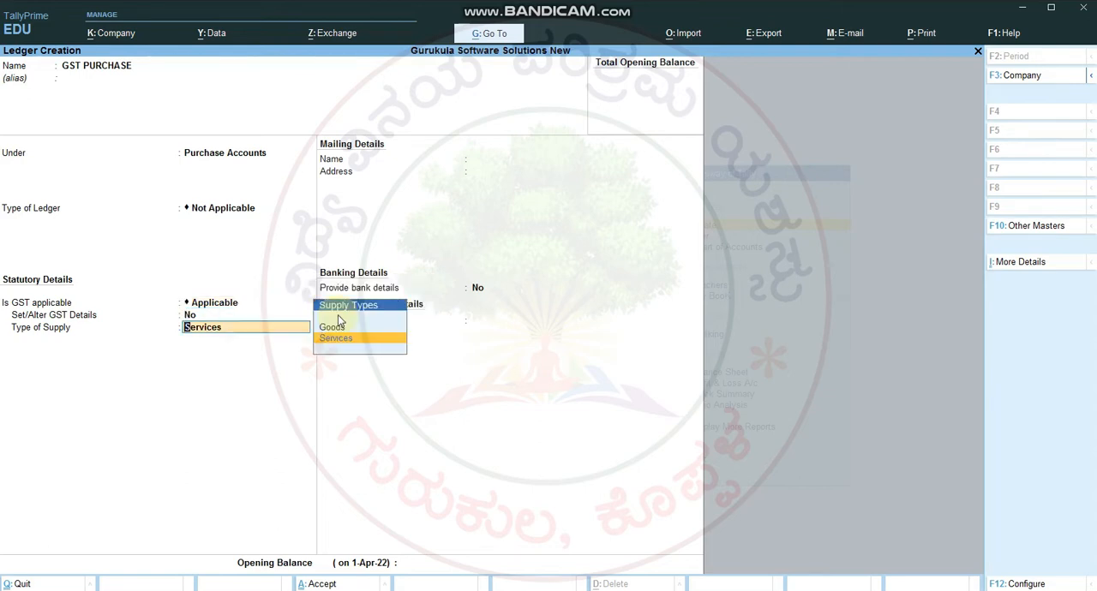
key("Up")
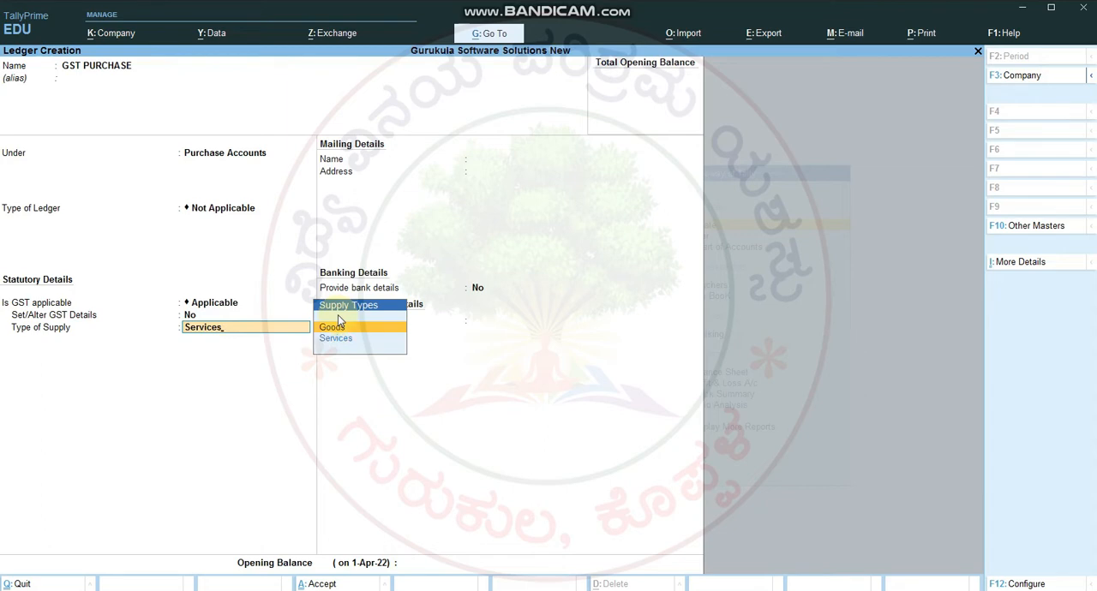
key("Return")
key("Return")
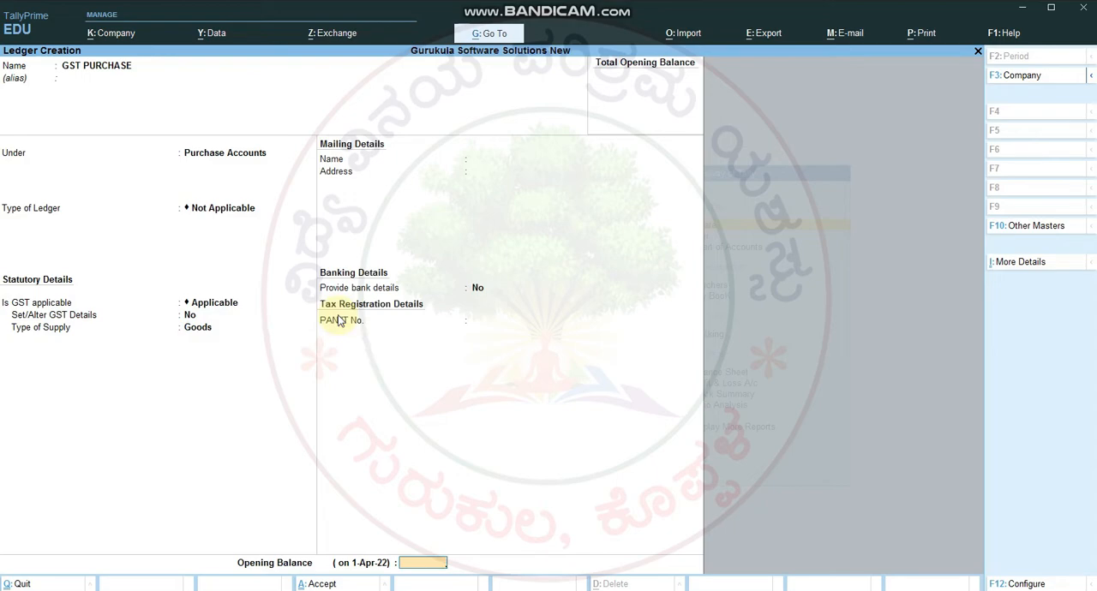
key("Return")
key("Return")
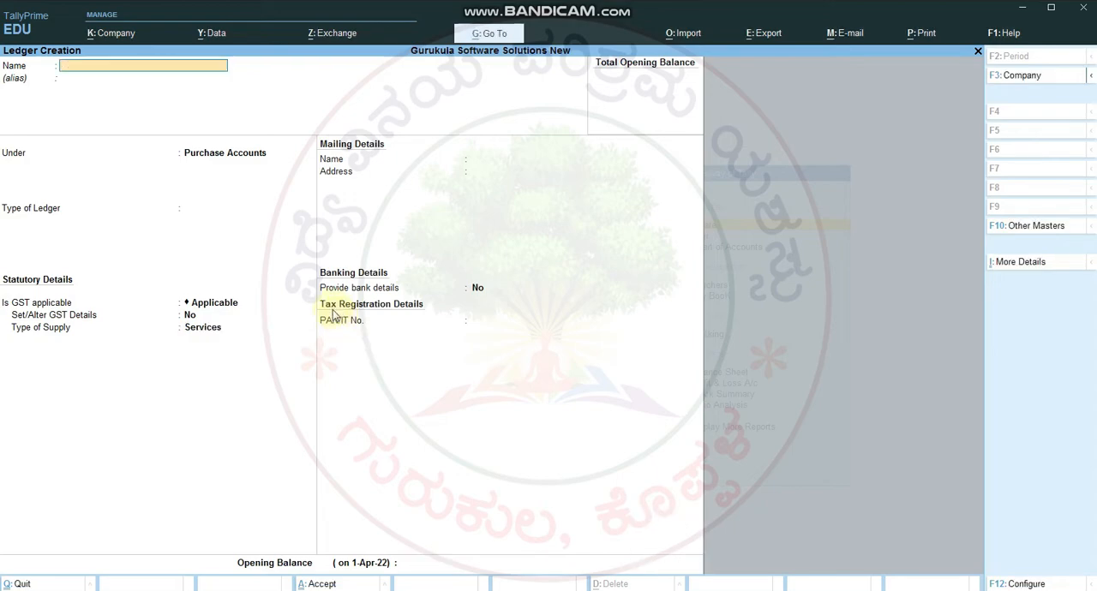
Step: Copy the ledger name "Suco Bank A/c" from the course notes table in Word and return to TallyPrime
key("alt+Tab")
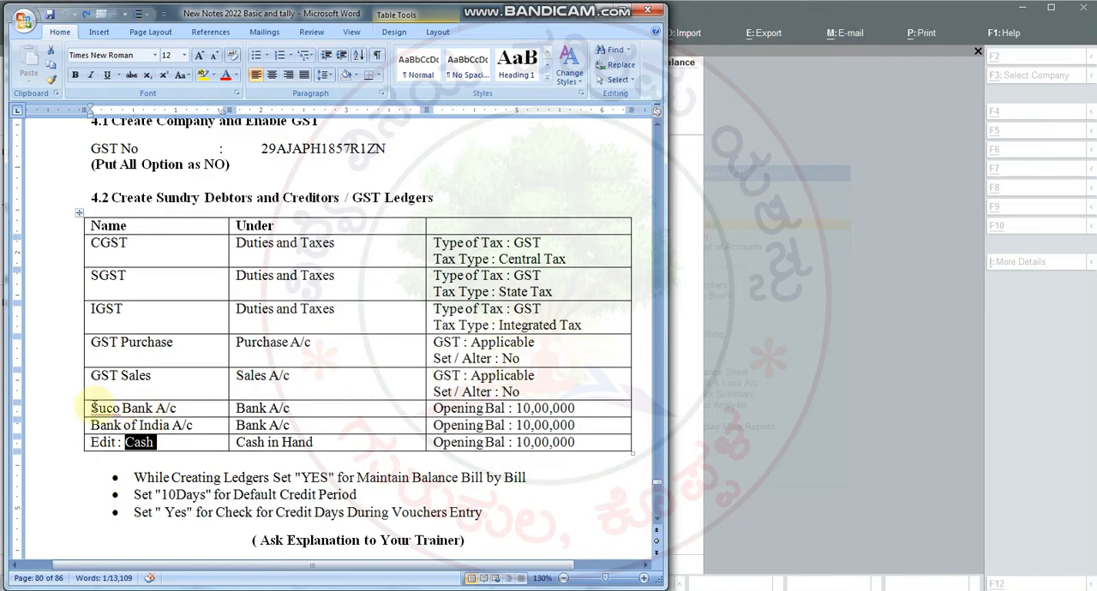
left_click_drag(91, 409, 176, 410)
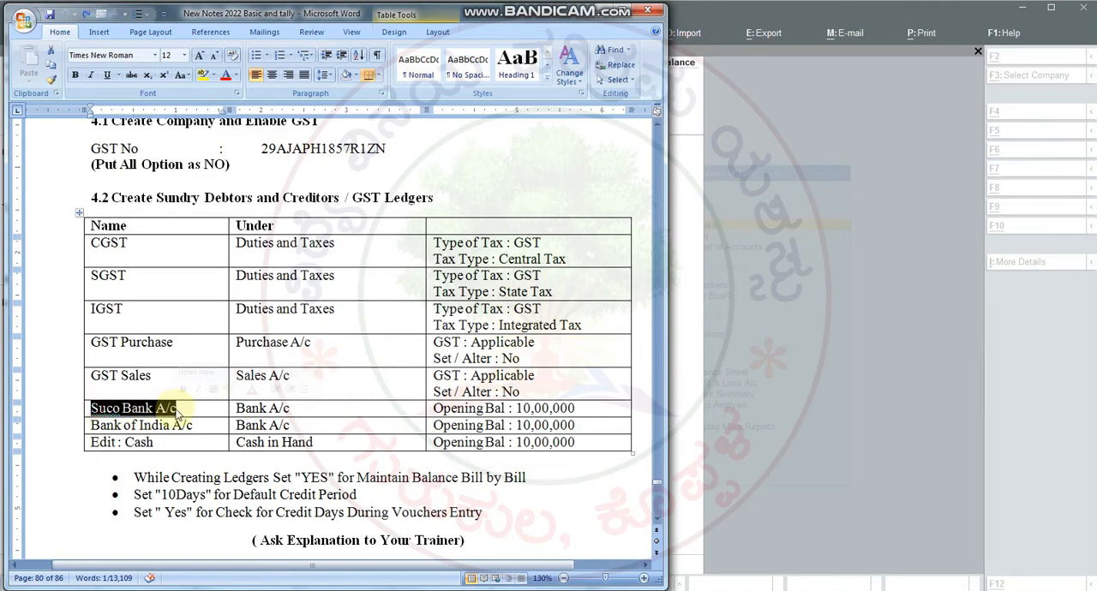
key("ctrl+c")
key("alt+Tab")
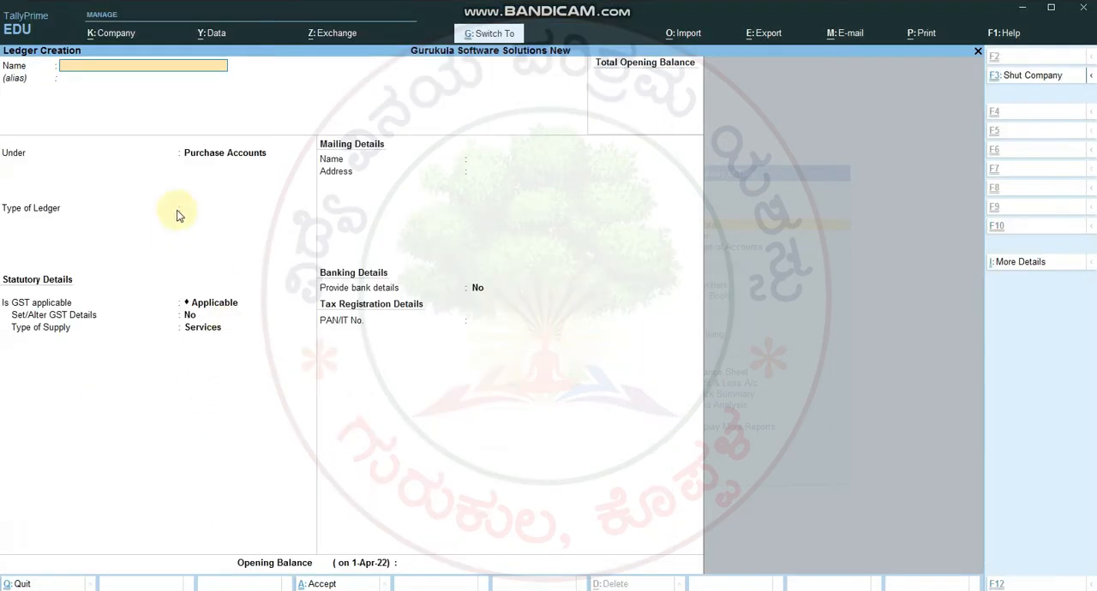
Step: Paste Suco Bank A/c as the new ledger's name and place it under the Bank Accounts group
key("ctrl+v")
key("Return")
key("Return")
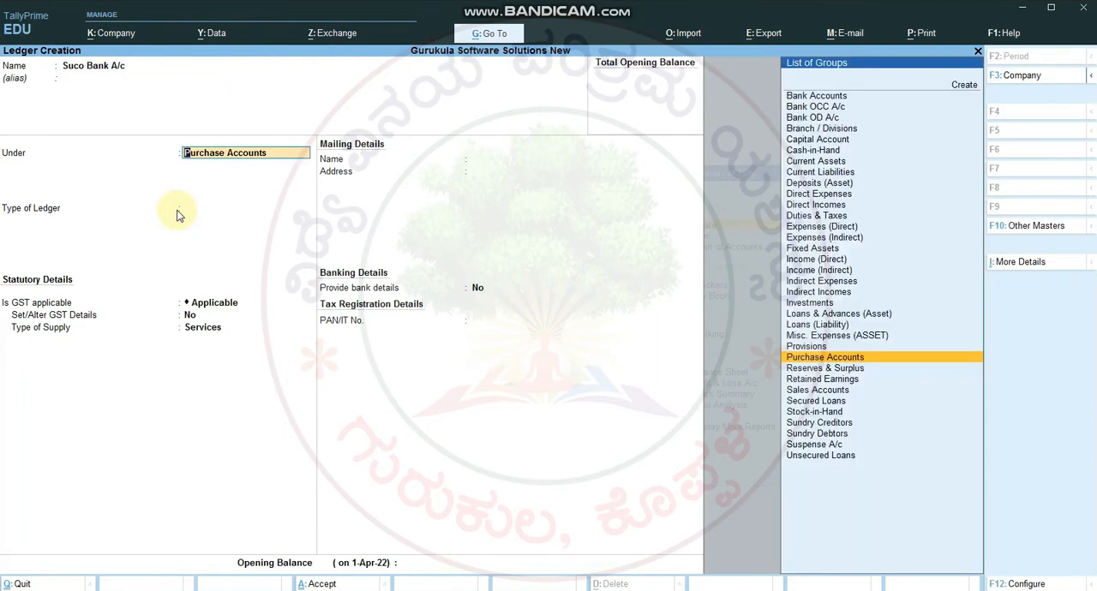
type("BANK")
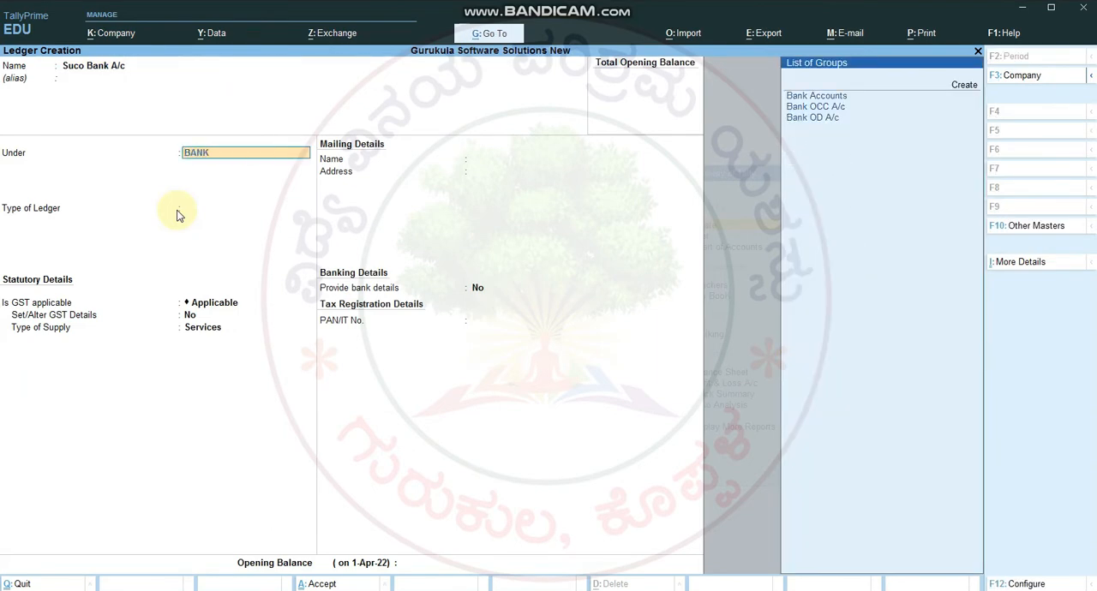
key("Return")
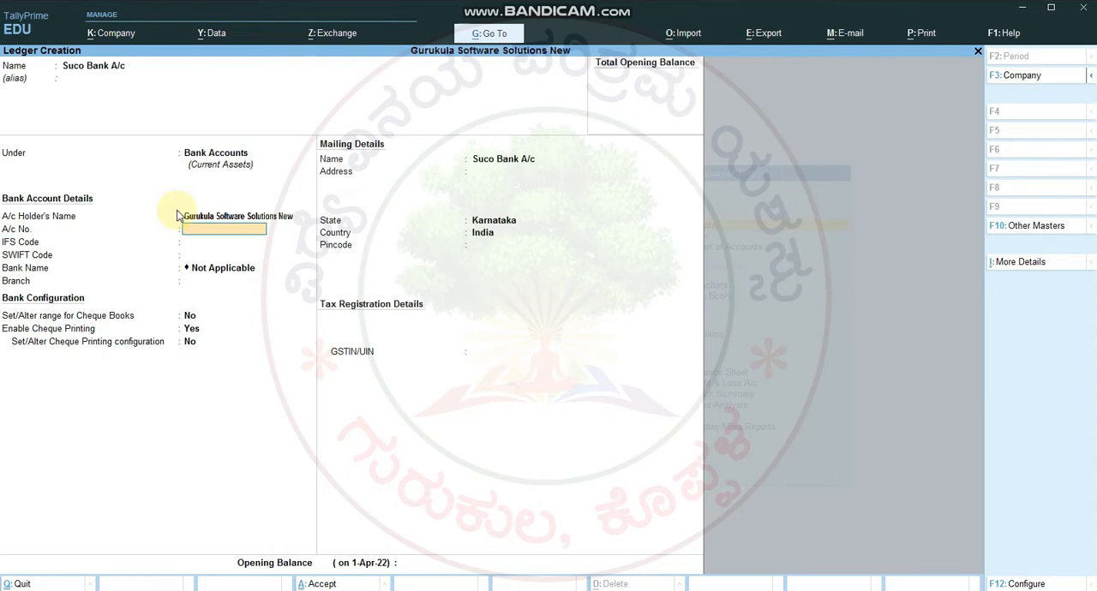
Step: Enter the bank account number, leave the IFS and SWIFT codes blank, and set Enable Cheque Printing to No
type("123456789")
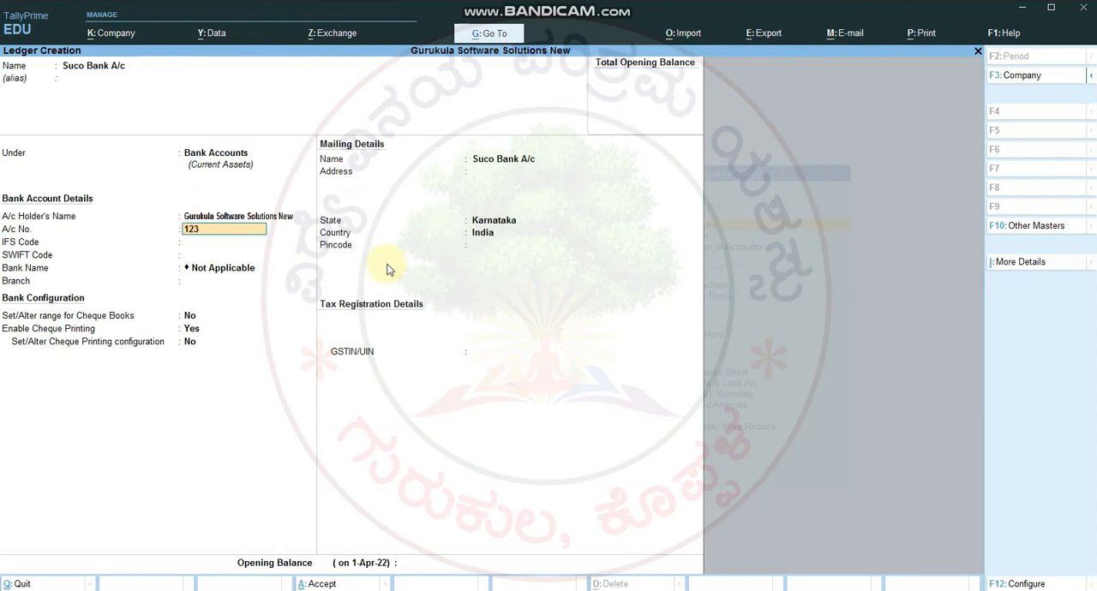
key("Return")
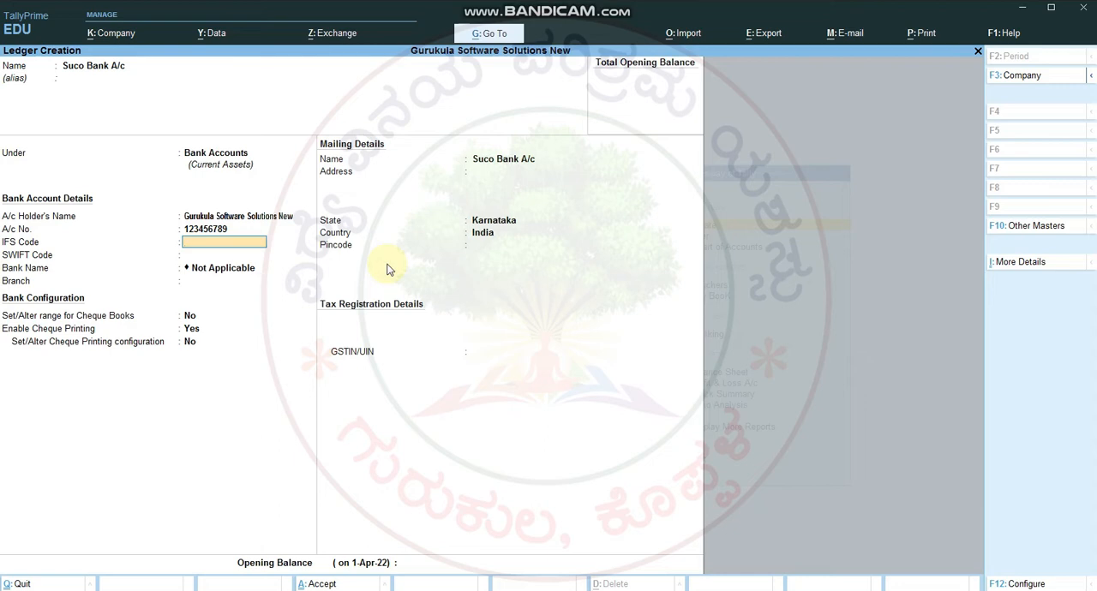
key("Return")
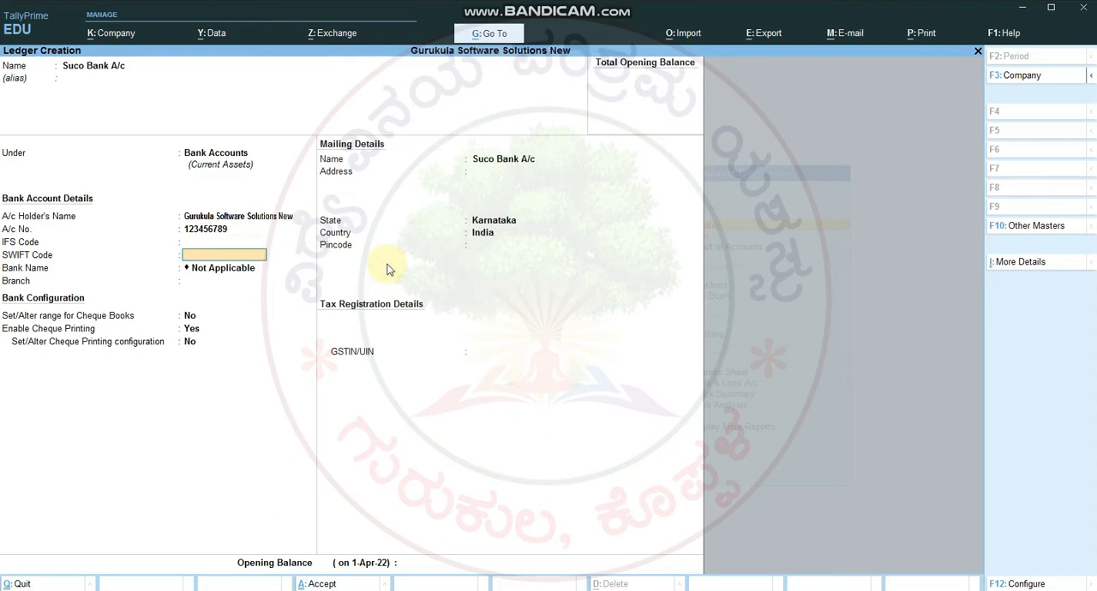
key("Return")
key("Return")
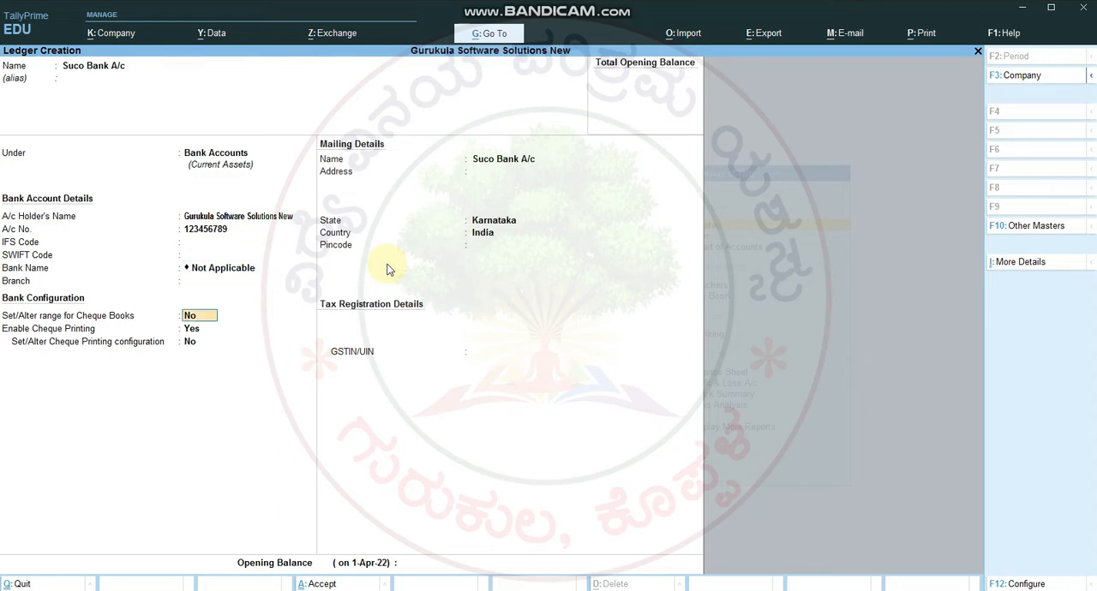
key("Return")
type("n")
Step: Keep the default mailing details, set the Suco Bank A/c opening balance to 10,00,000 and save the ledger
key("Return")
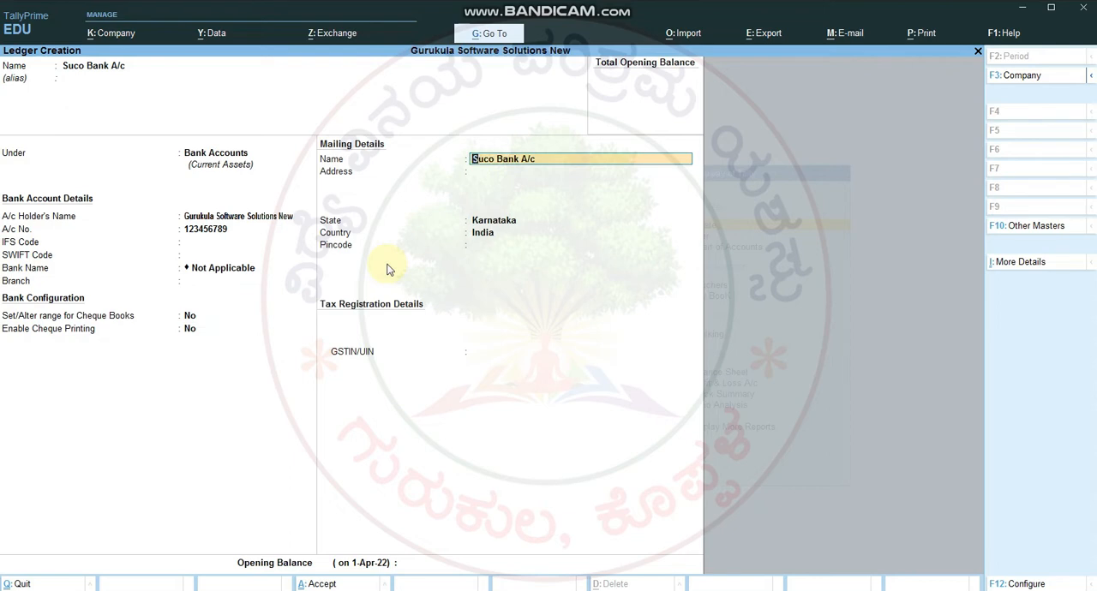
key("Return")
key("Return")
key("Return")
key("Return")
key("Return")
key("Return")
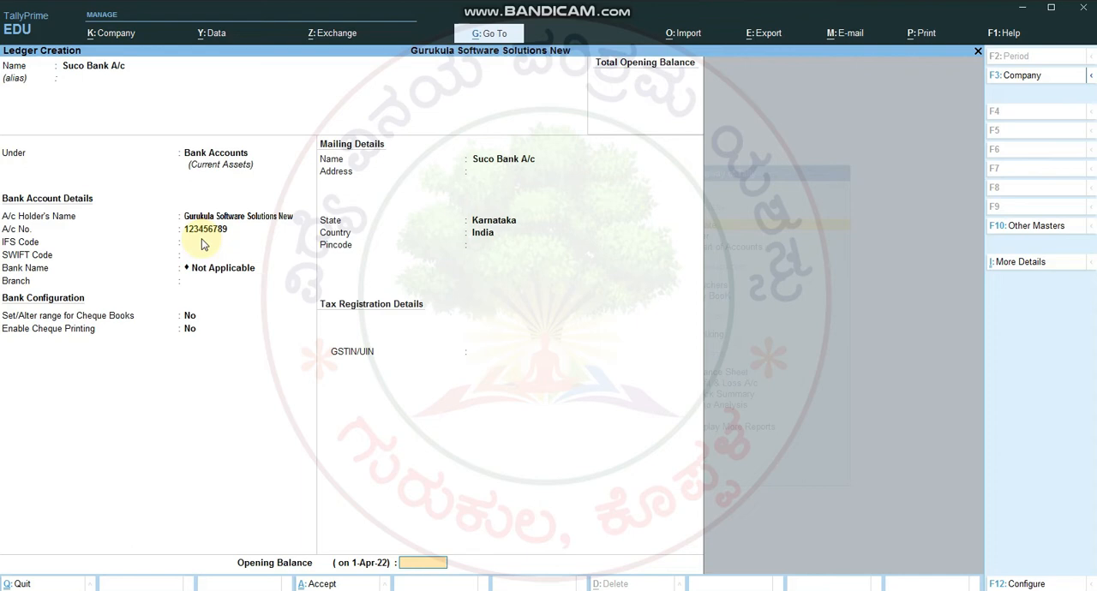
type("10,00,000")
key("Return")
key("Return")
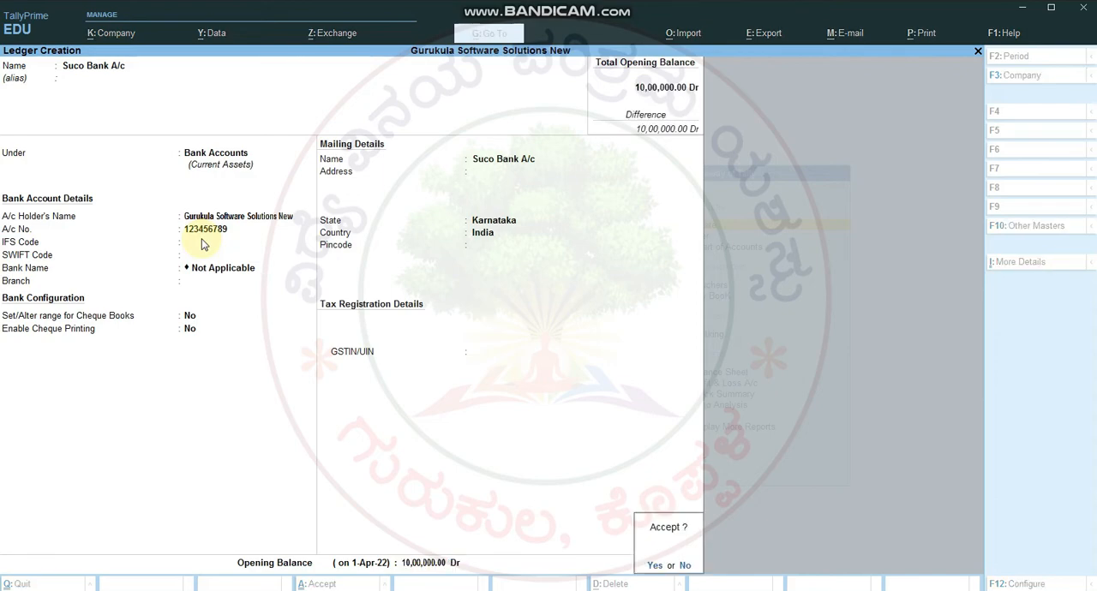
key("Return")
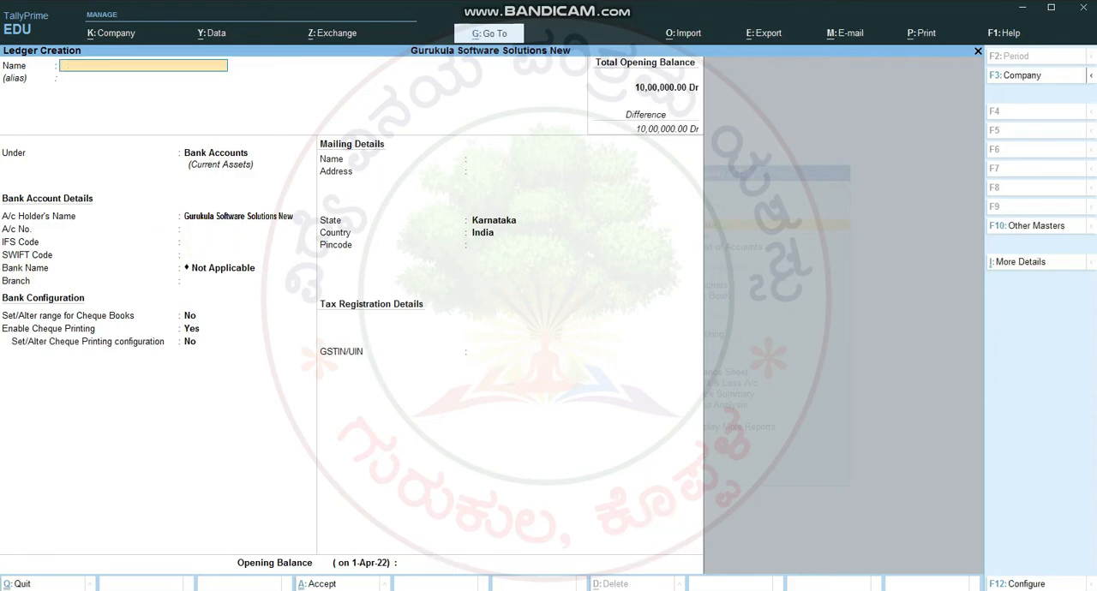
Step: Copy the ledger name "Bank of India A/c" from the Word notes into TallyPrime's new ledger and keep it under Bank Accounts
key("alt+Tab")
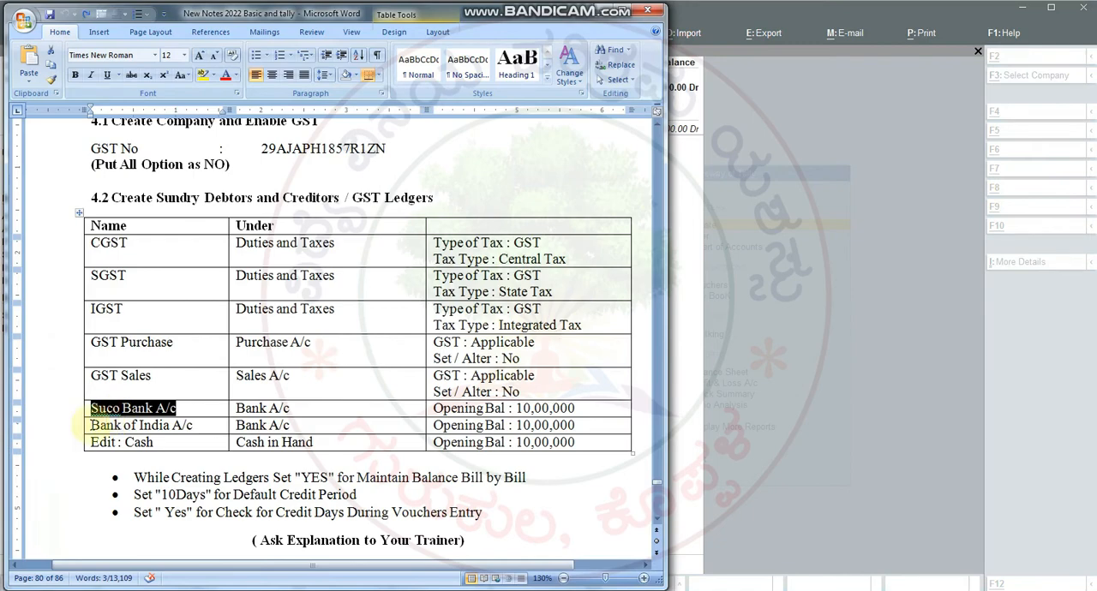
left_click_drag(91, 425, 195, 425)
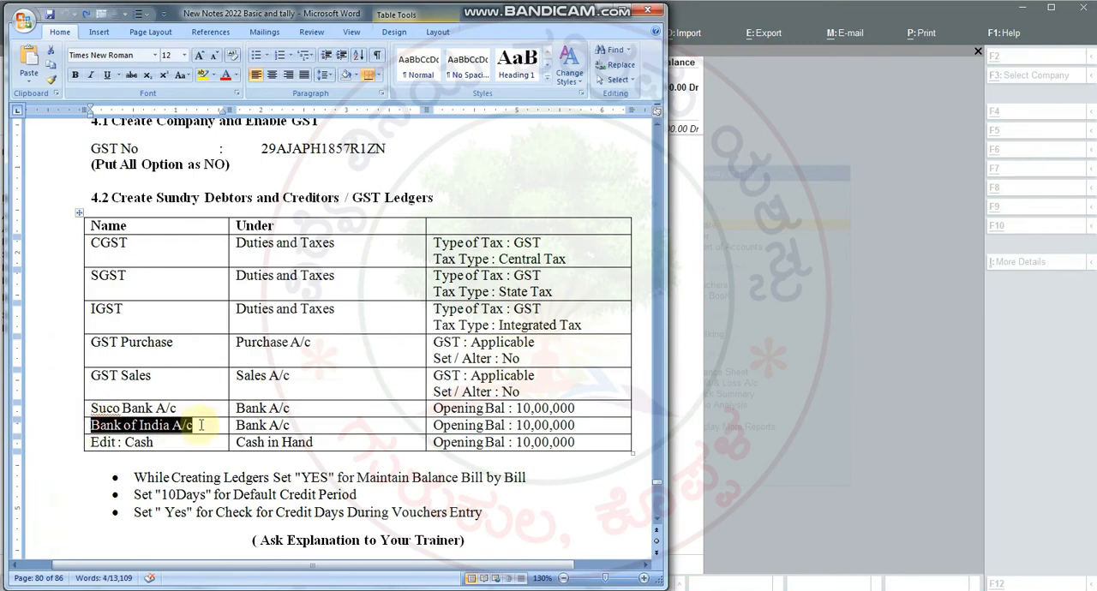
key("alt+Tab")
key("ctrl+v")
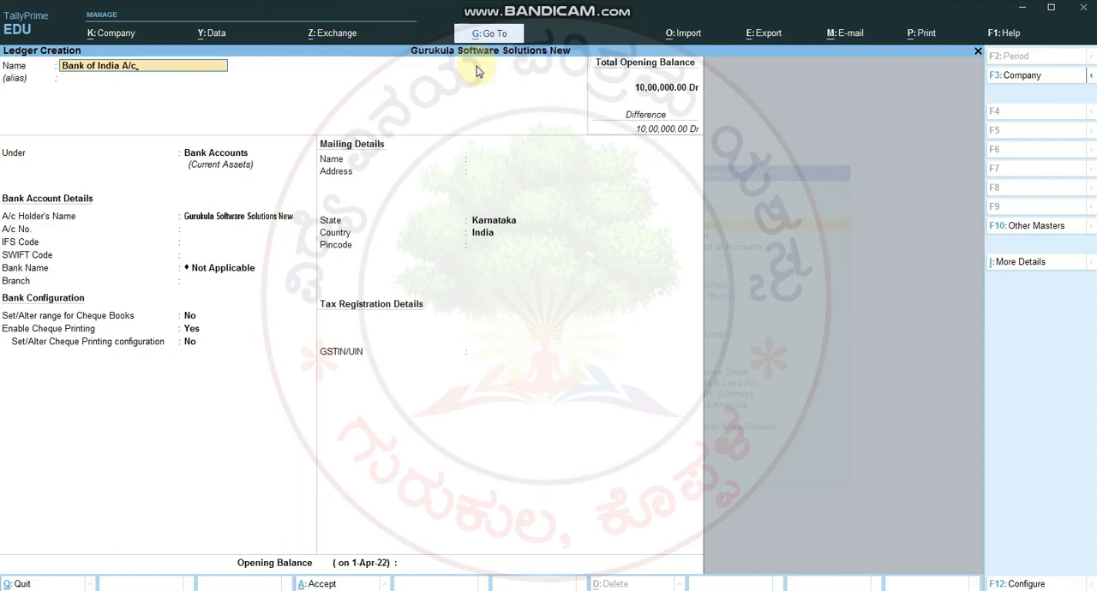
key("Return")
key("Return")
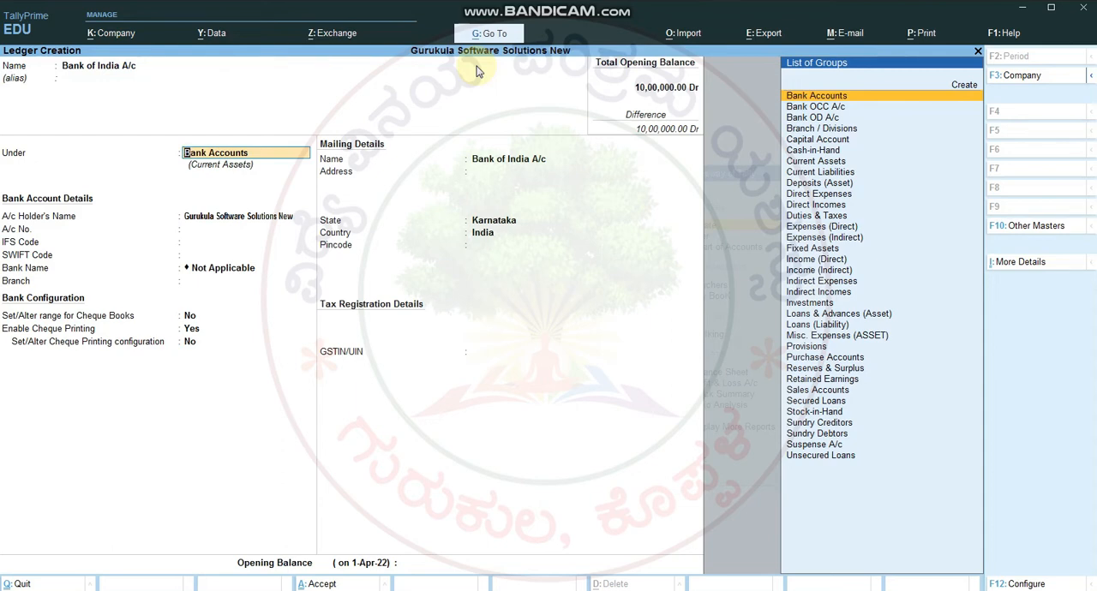
key("Return")
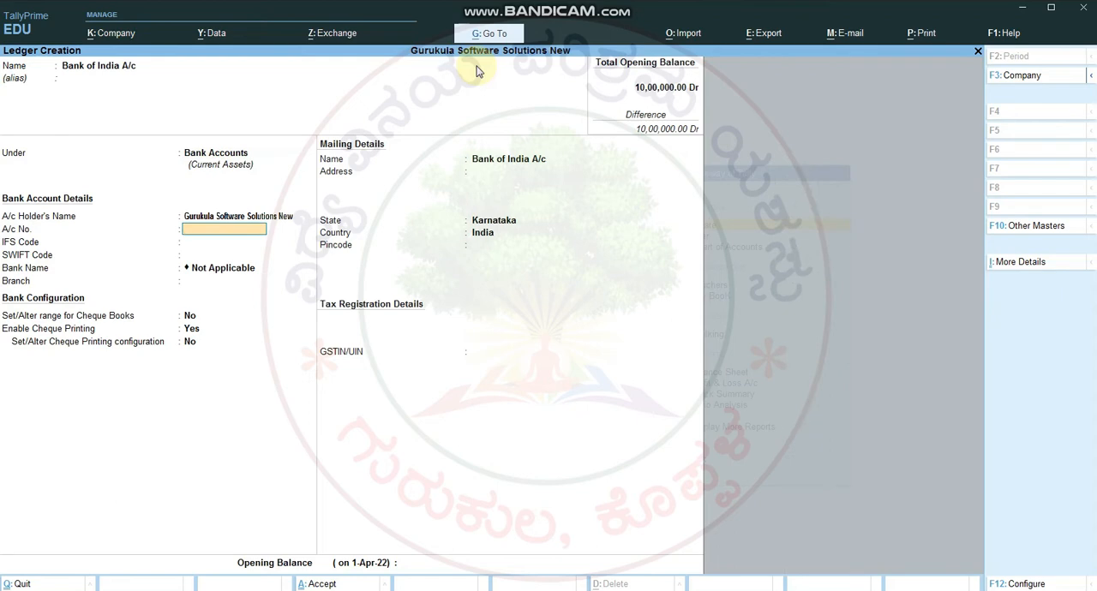
Step: Enter the bank account number, leave the IFS and SWIFT codes blank, and set Enable Cheque Printing to No
type("1234567891423")
key("Return")
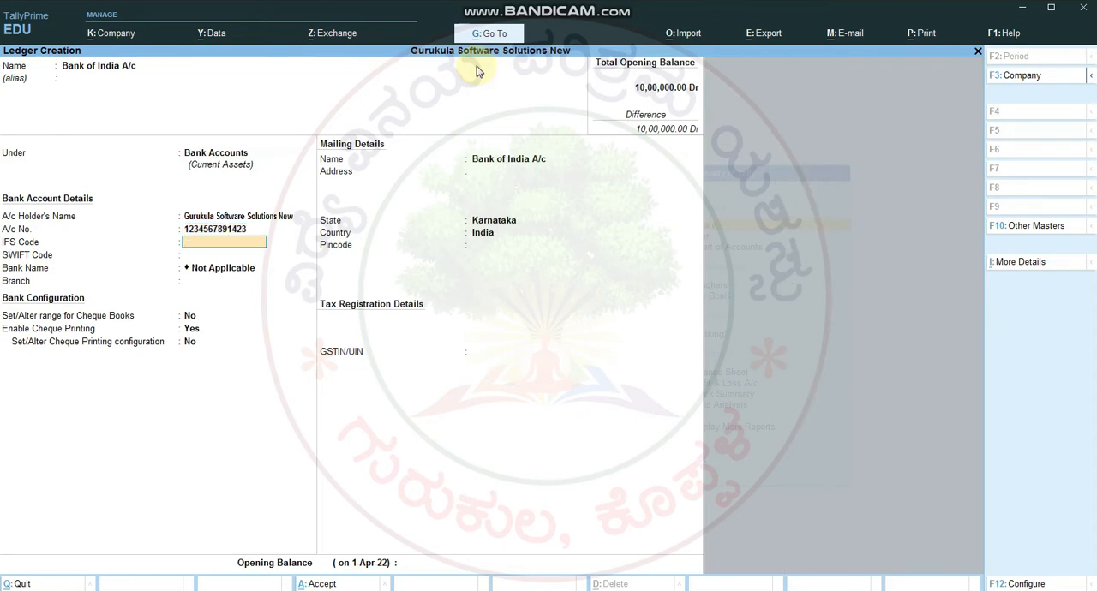
key("Return")
key("Return")
key("Return")
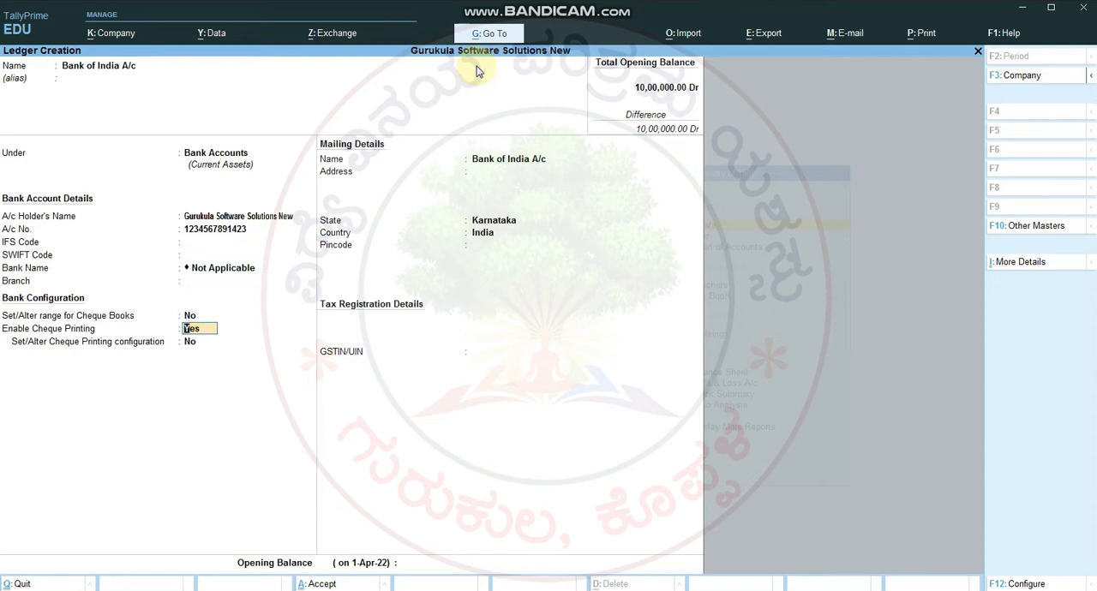
key("n")
key("Return")
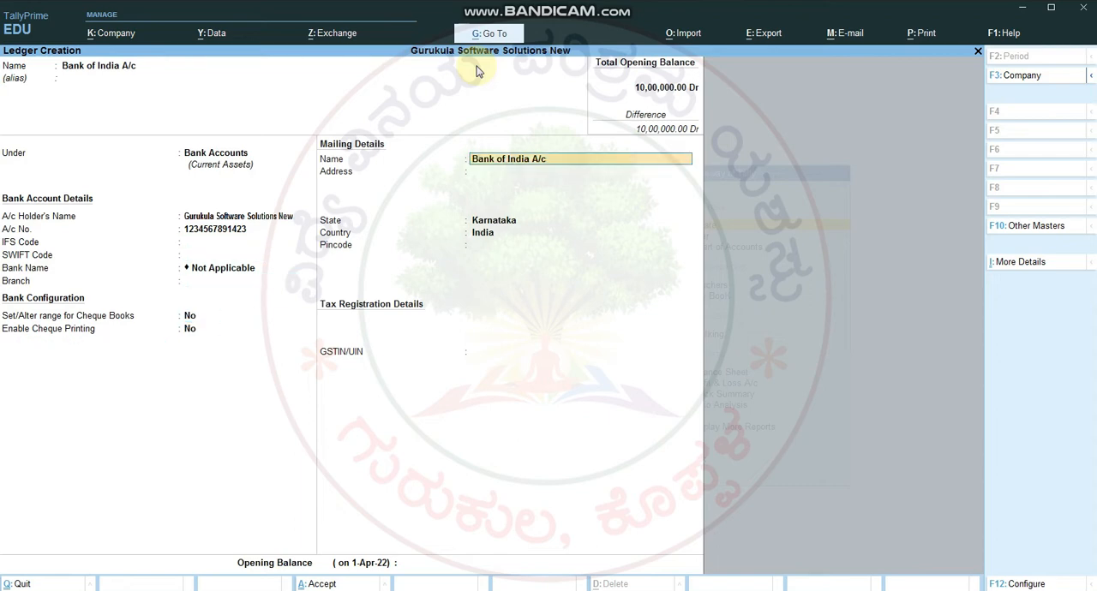
Step: Keep the default mailing details, leave GSTIN/UIN and the opening balance blank, and save the Bank of India A/c ledger
key("Return")
key("Return")
key("Return")
key("Return")
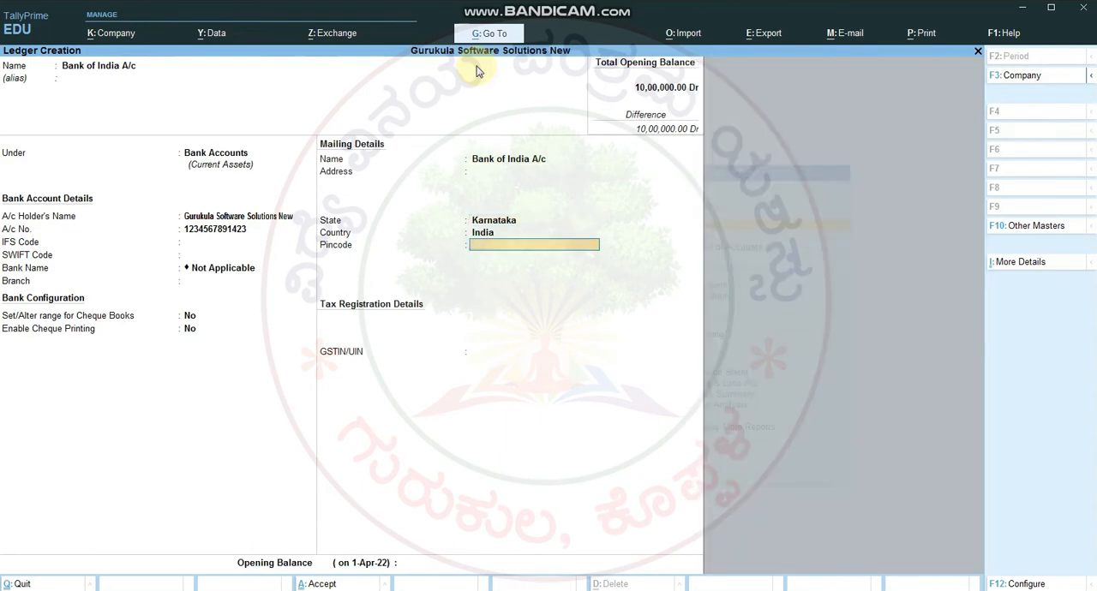
key("Return")
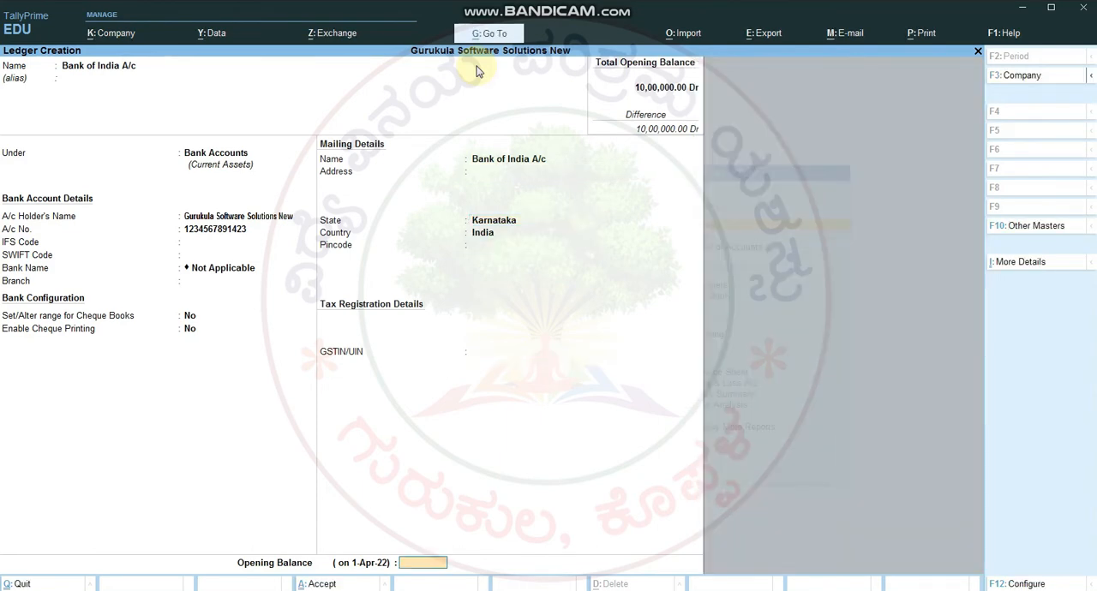
key("BackSpace")
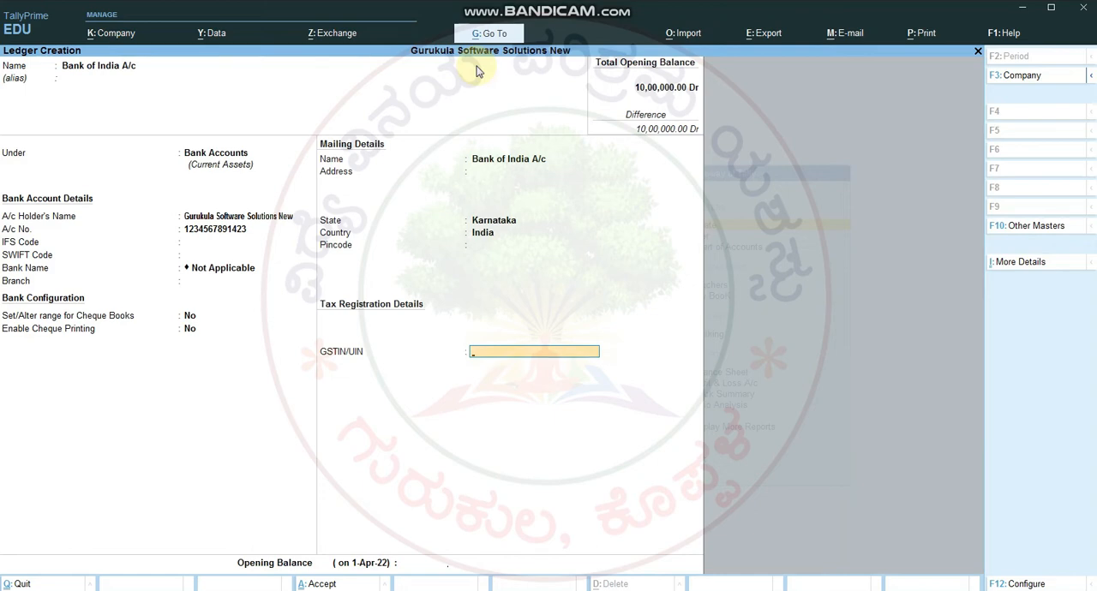
key("Return")
key("Return")
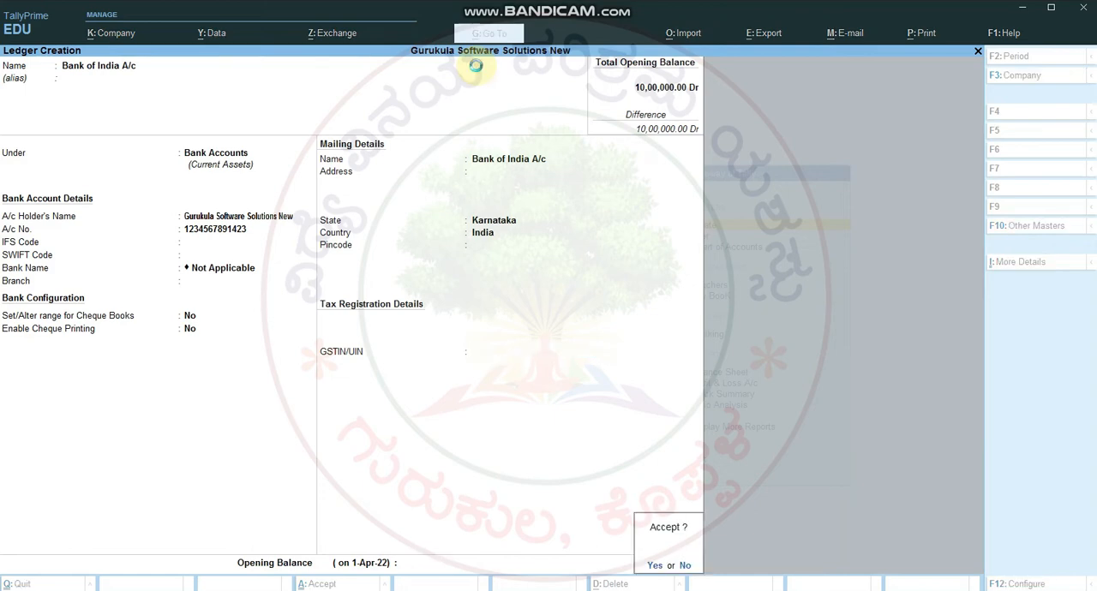
key("Return")
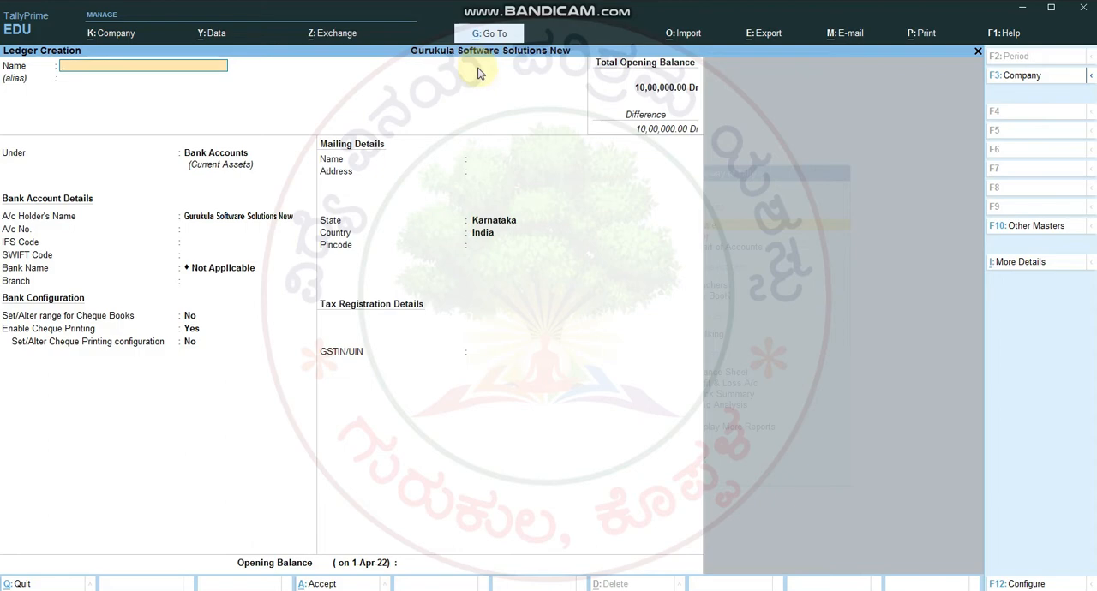
Step: Switch to the Word notes and check the opening balances in the Bank of India A/c and Edit : Cash rows
key("alt+Tab")
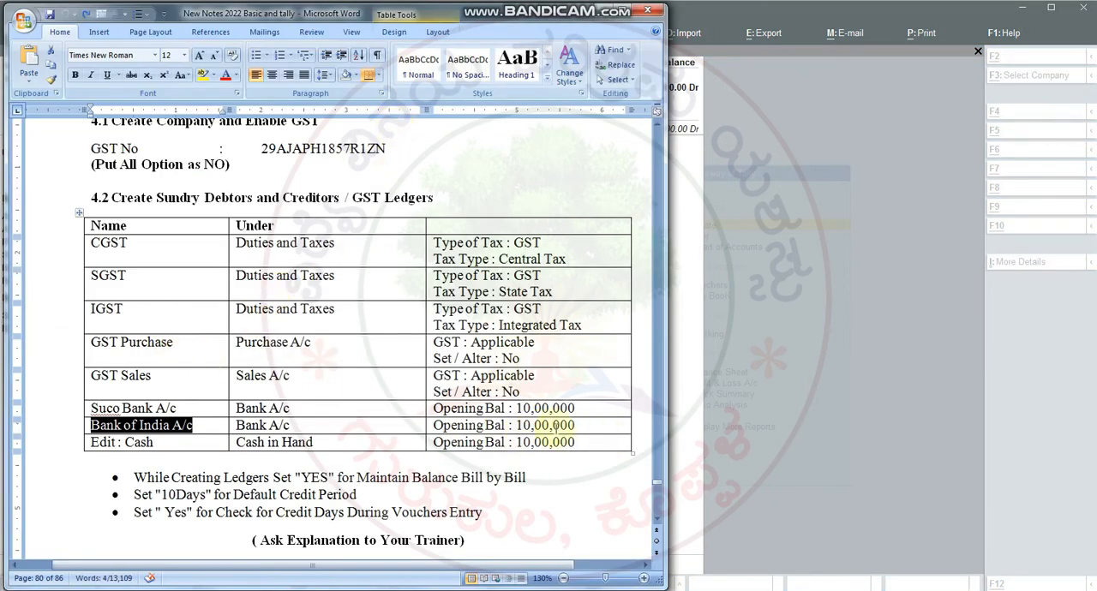
left_click(552, 426)
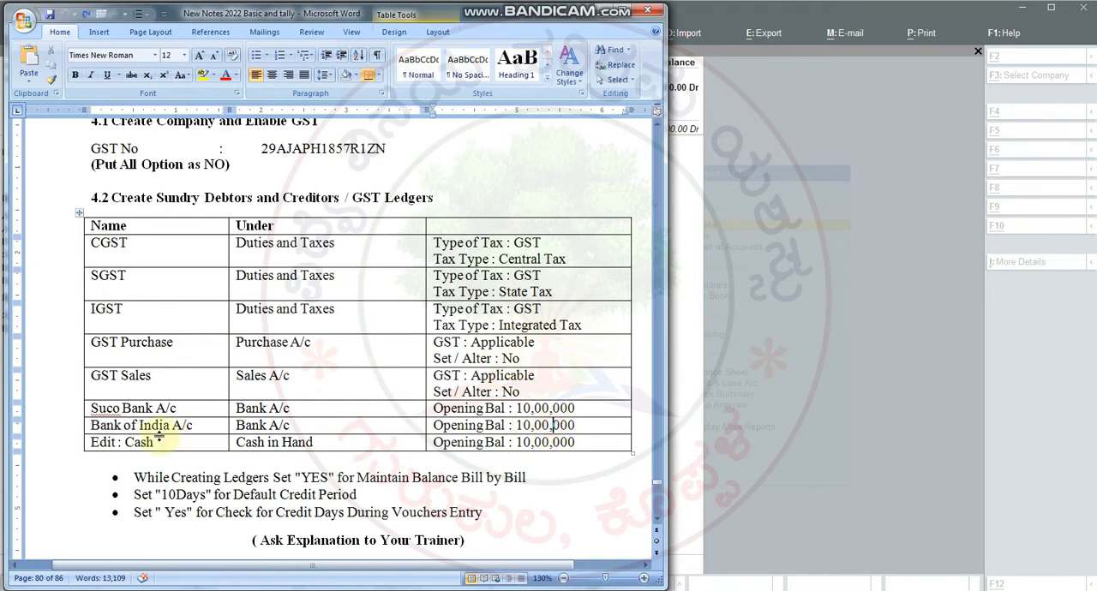
left_click_drag(129, 447, 549, 453)
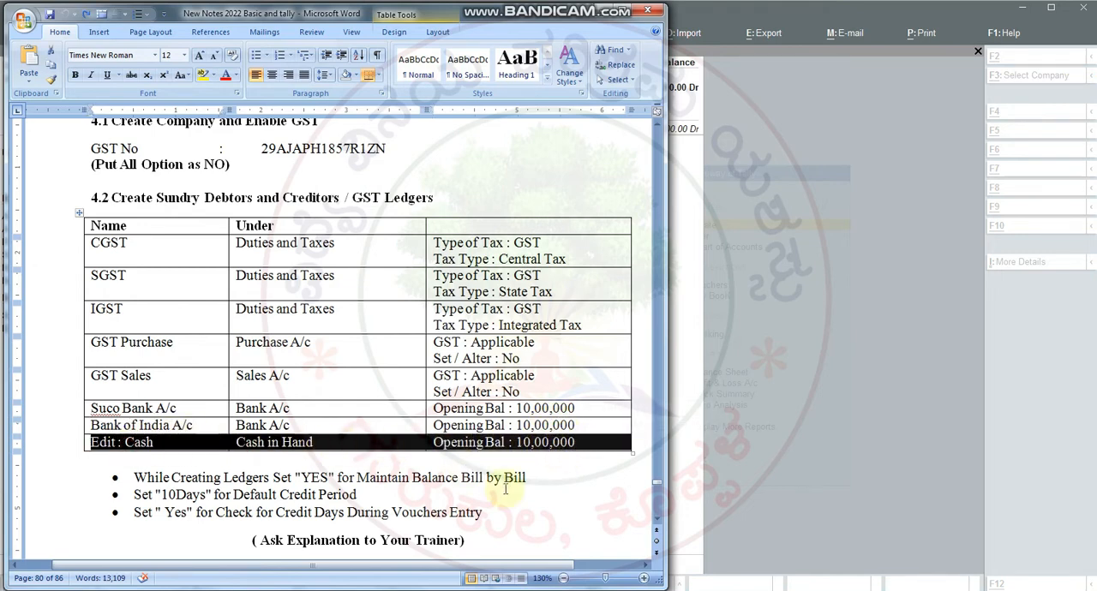
Step: Return to TallyPrime, quit ledger creation and open the Bank of India A/c ledger for alteration
key("alt+Tab")
key("Escape")
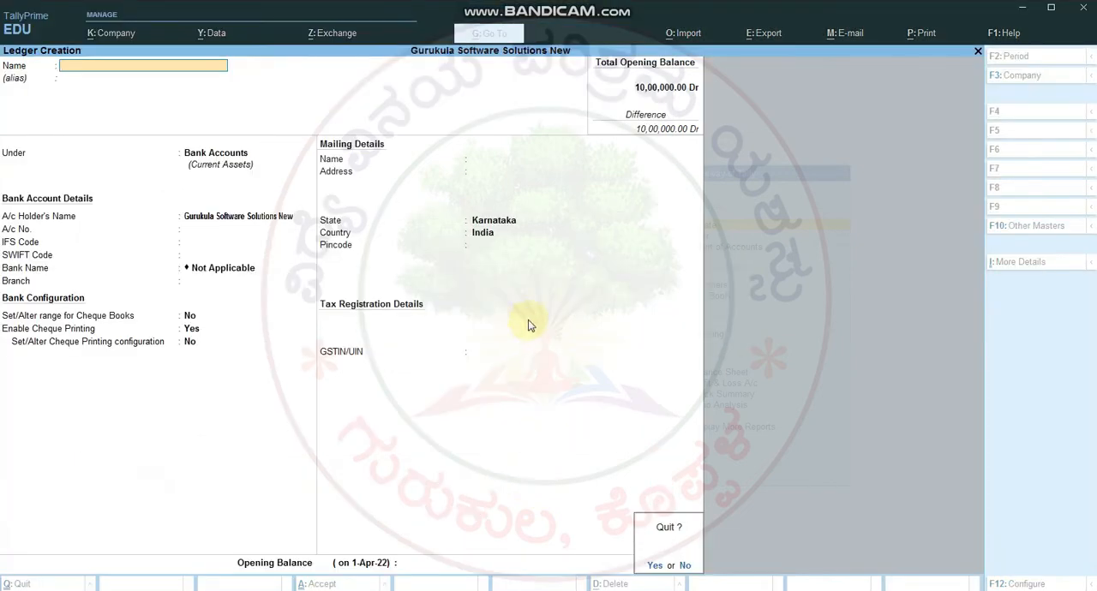
key("y")
key("Escape")
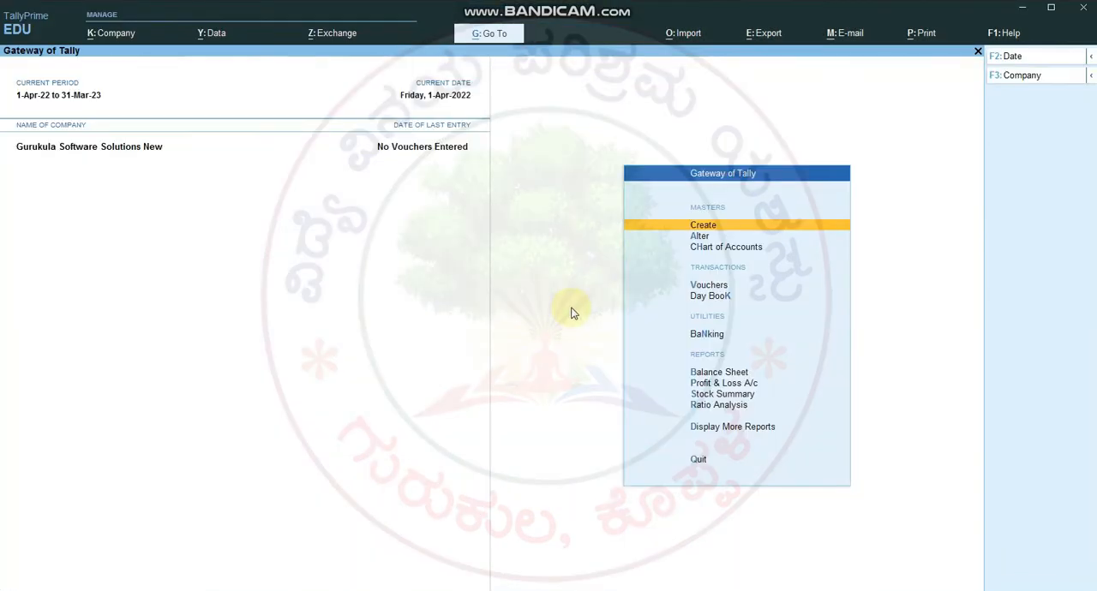
left_click(699, 237)
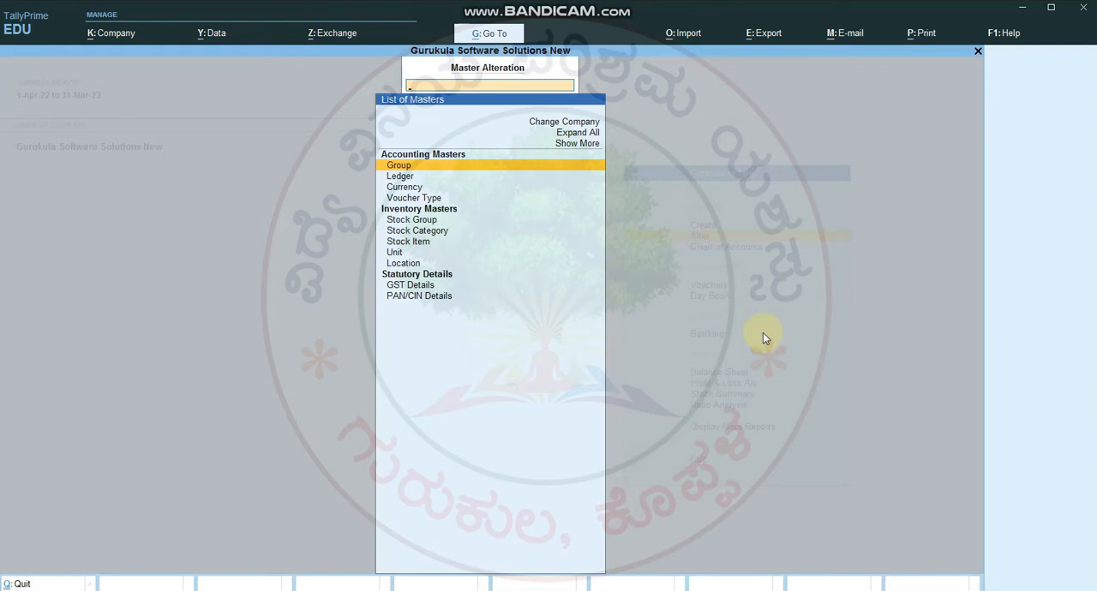
key("Down")
key("Return")
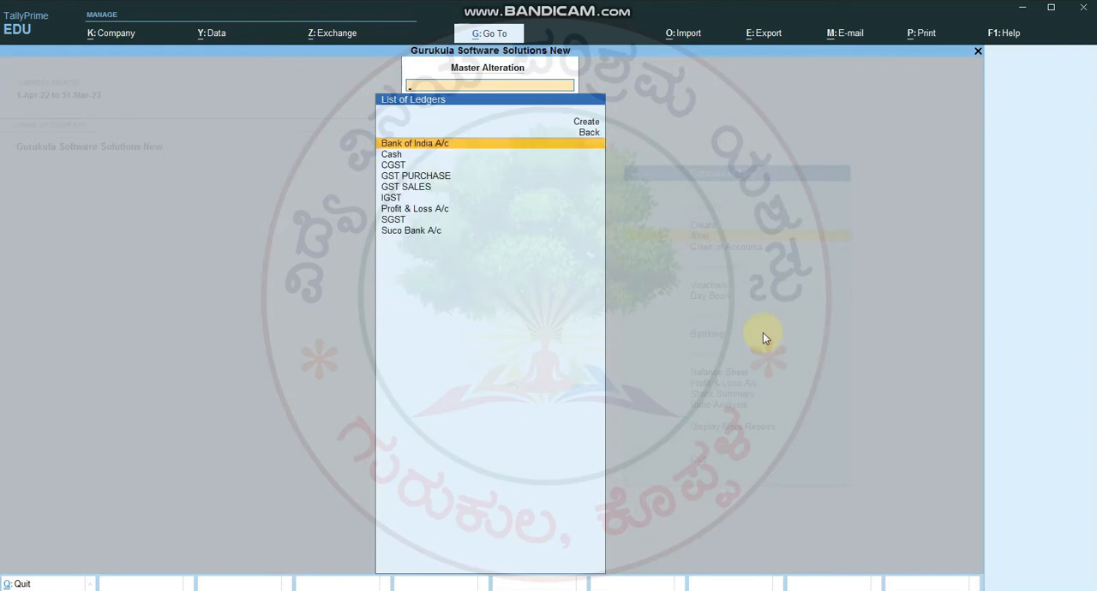
key("Return")
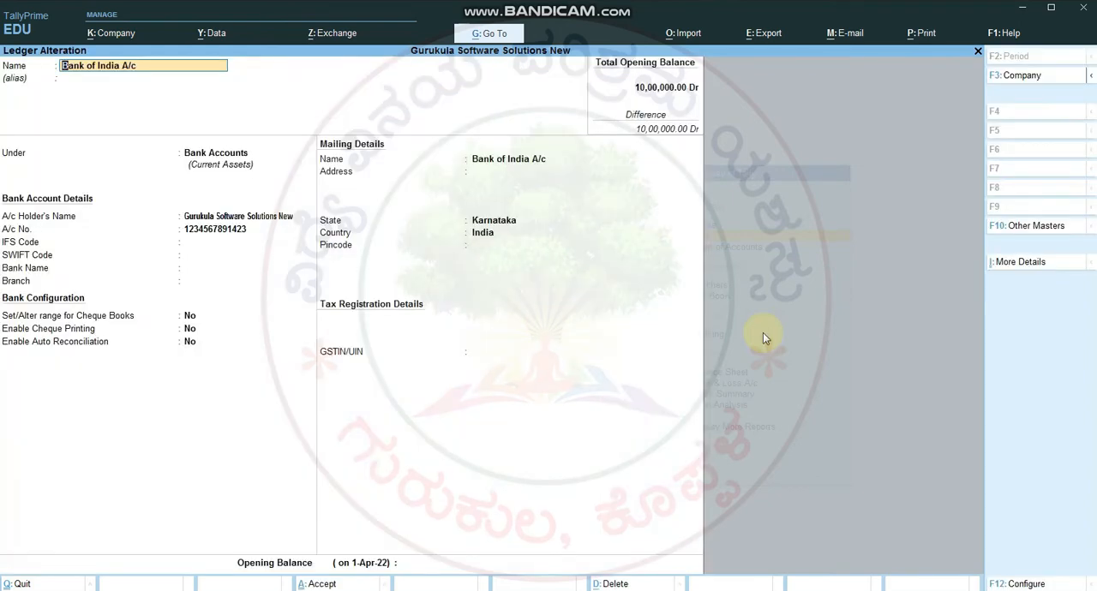
Step: Keep the existing bank and mailing details, set the Bank of India A/c opening balance to 10,00,000 and save the ledger
key("Return")
key("Return")
key("Return")
key("Return")
key("Return")
key("Return")
key("Return")
key("Return")
key("Return")
key("Return")
key("Return")
key("Return")
key("Return")
key("Return")
key("Return")
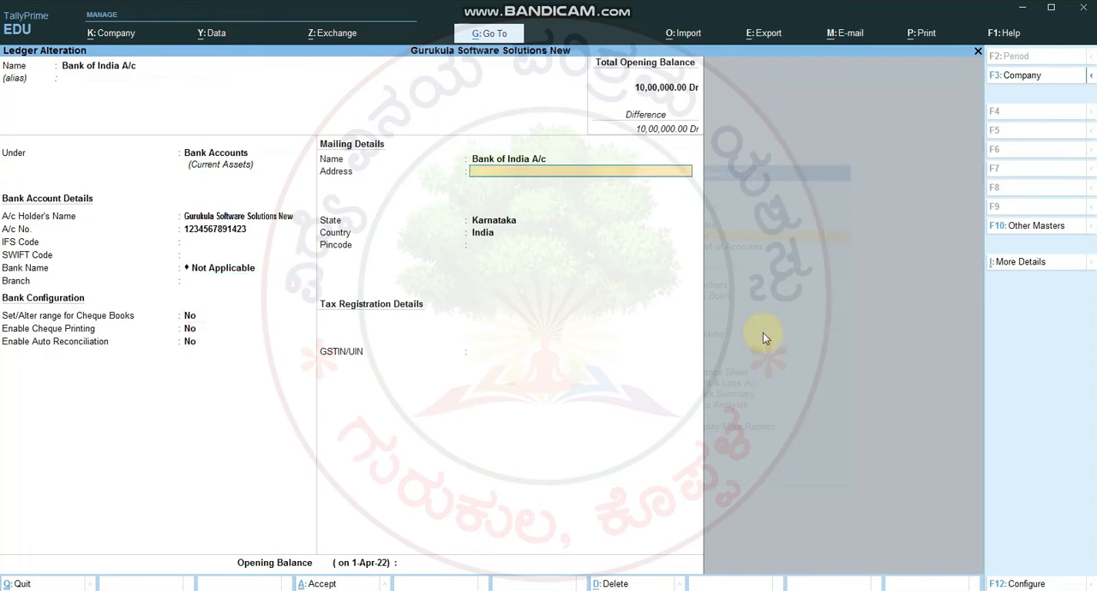
key("Return")
key("Return")
key("Return")
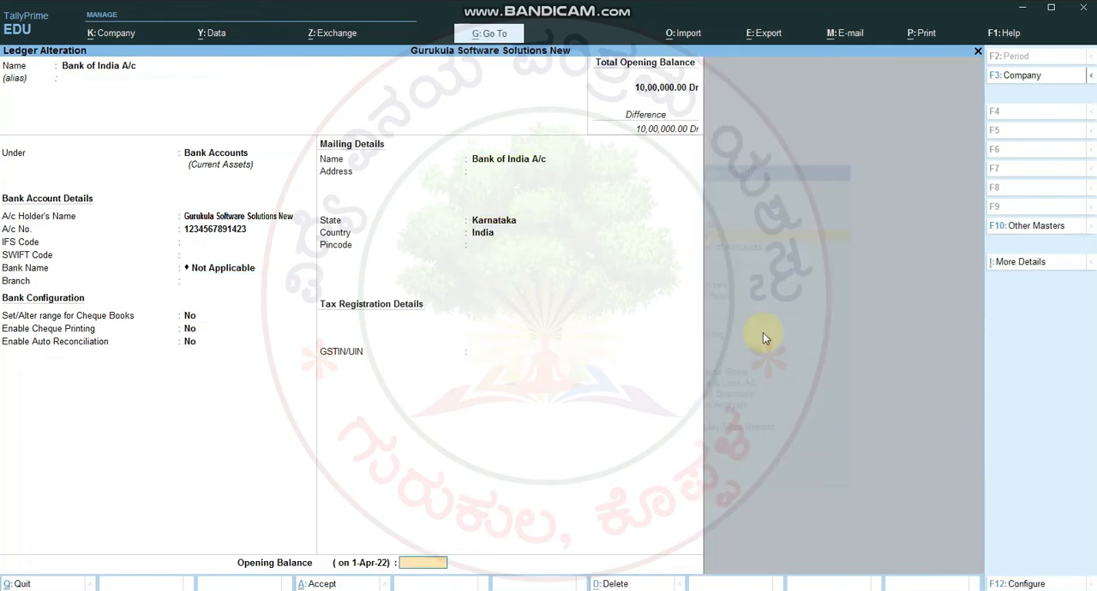
type("1000000")
key("Return")
key("Return")
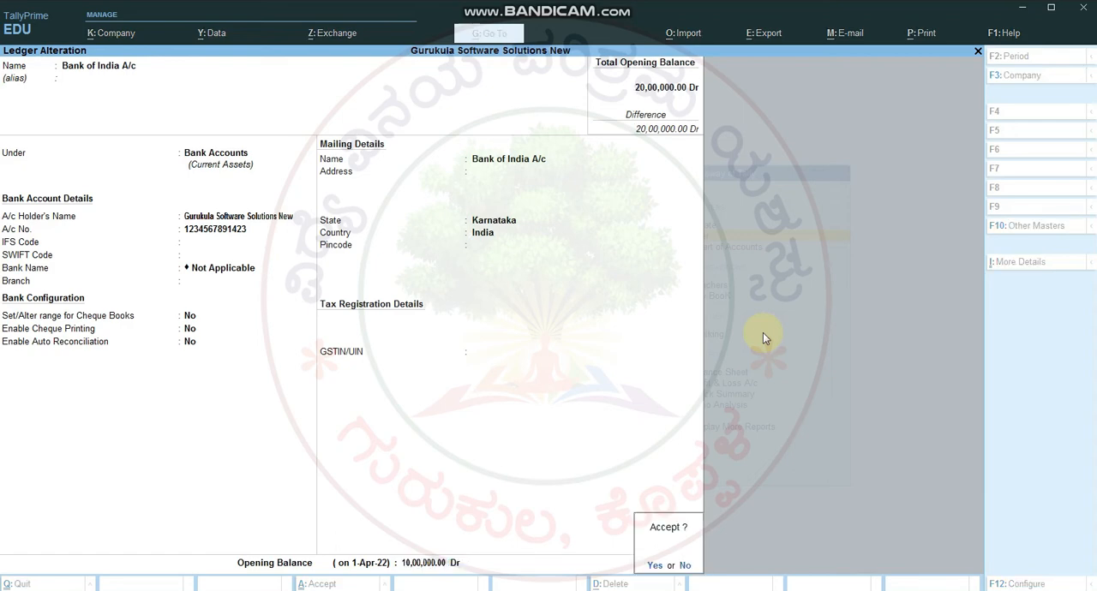
key("Return")
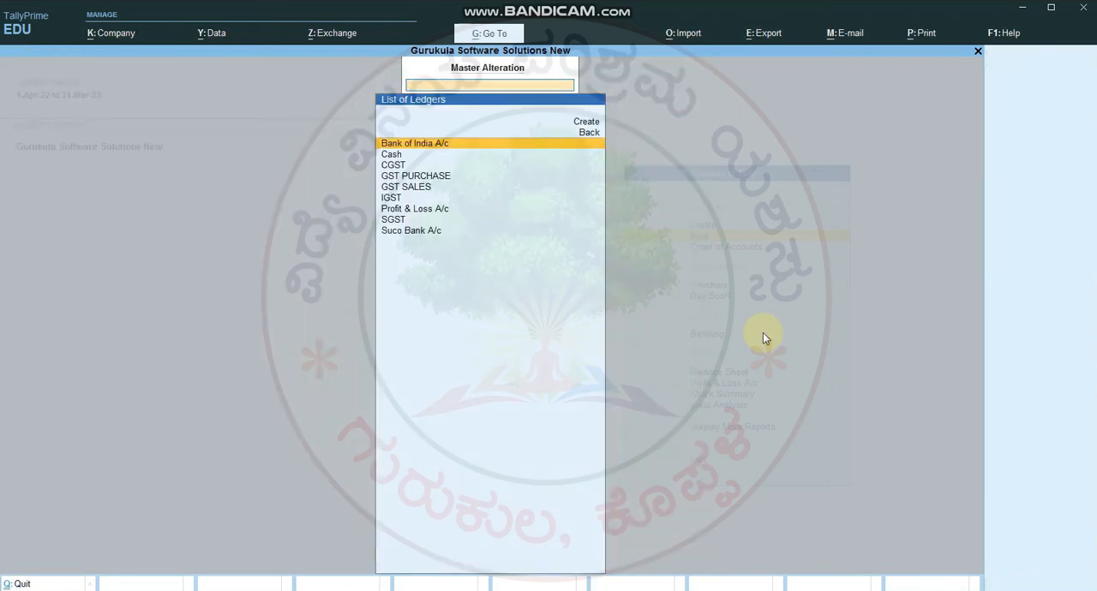
Step: Alter the Cash ledger, keeping Provide bank details at No, set its opening balance to 10,00,000 and save it
key("Down")
key("Return")
key("Return")
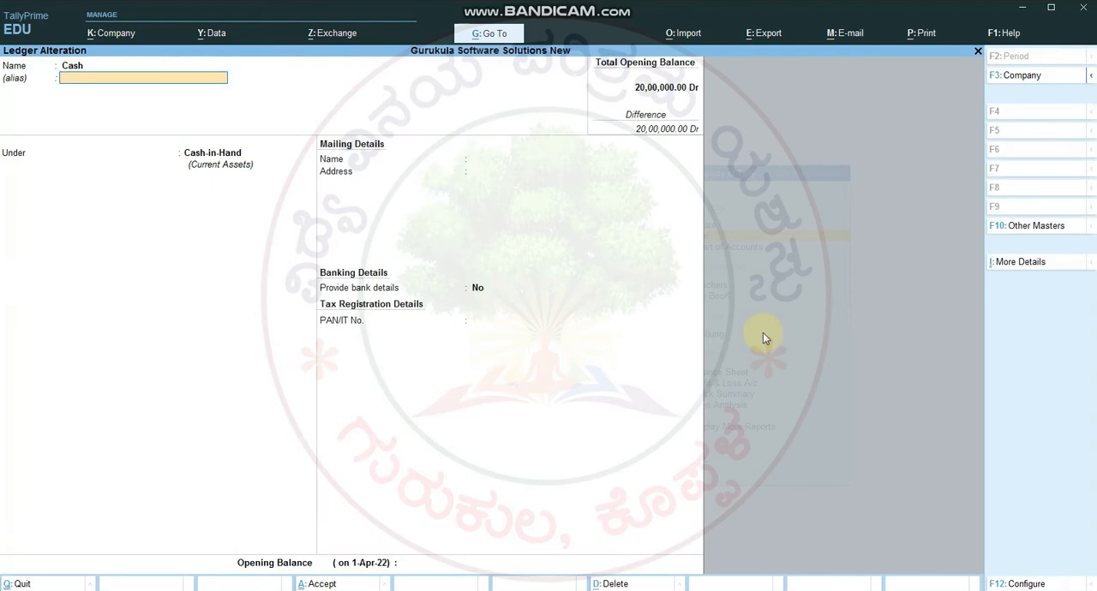
key("Return")
key("Return")
key("Return")
type("n")
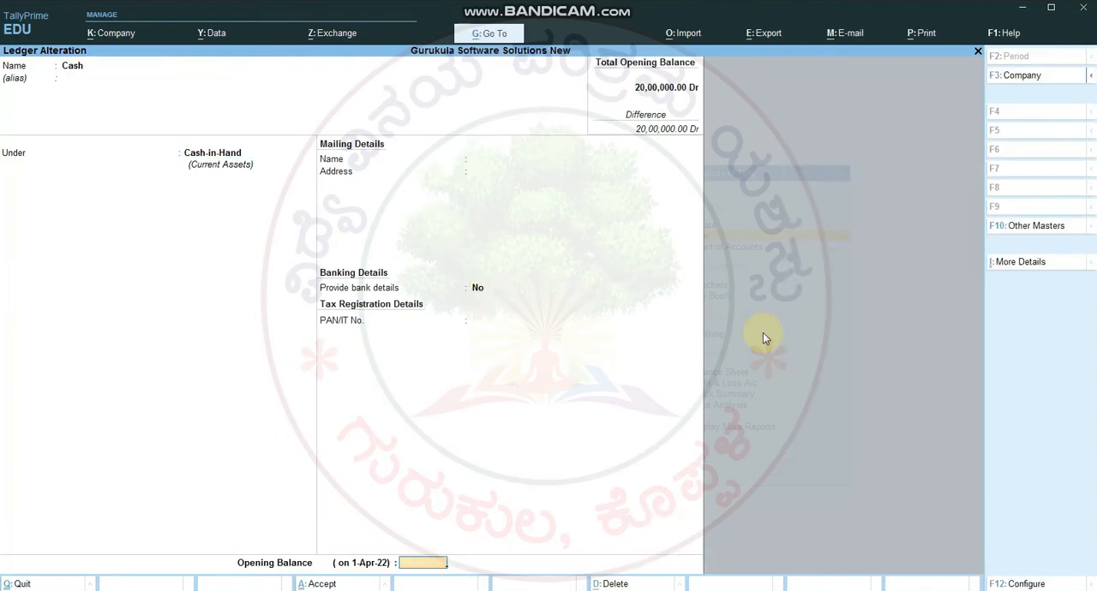
type("1000000")
key("Return")
key("Return")
key("y")
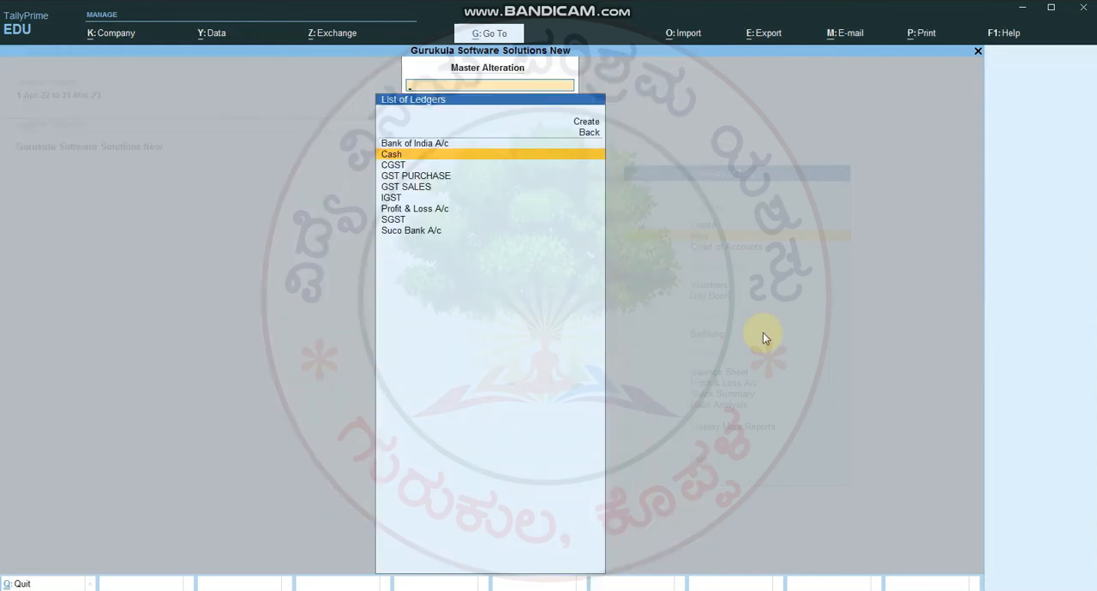
Step: Leave ledger alteration, open a blank ledger creation form to check the total opening balance, and return to the Gateway of Tally
key("Escape")
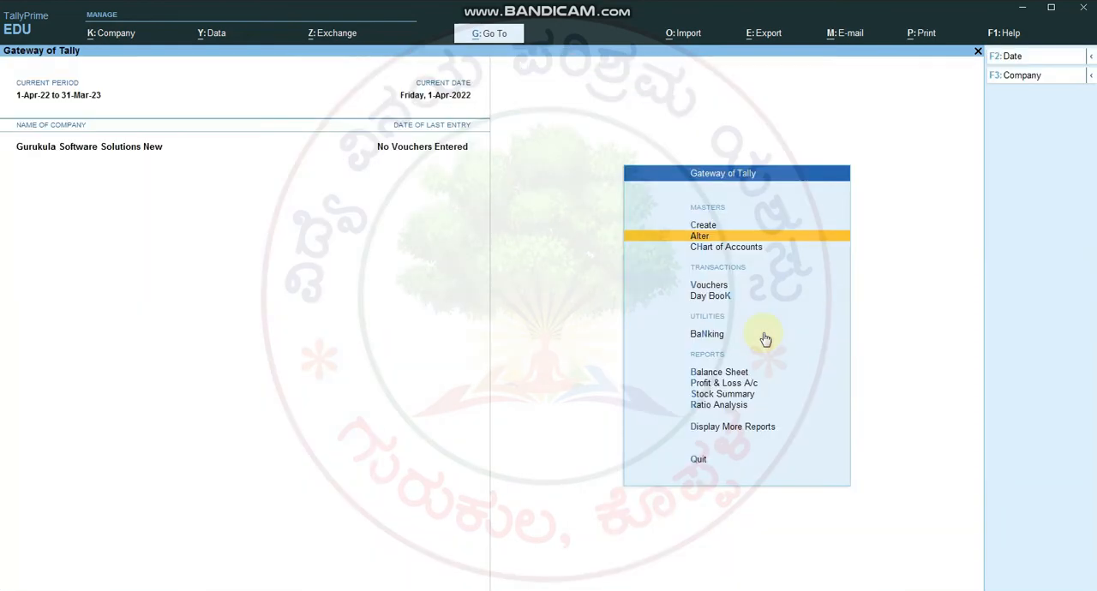
key("Up")
key("Return")
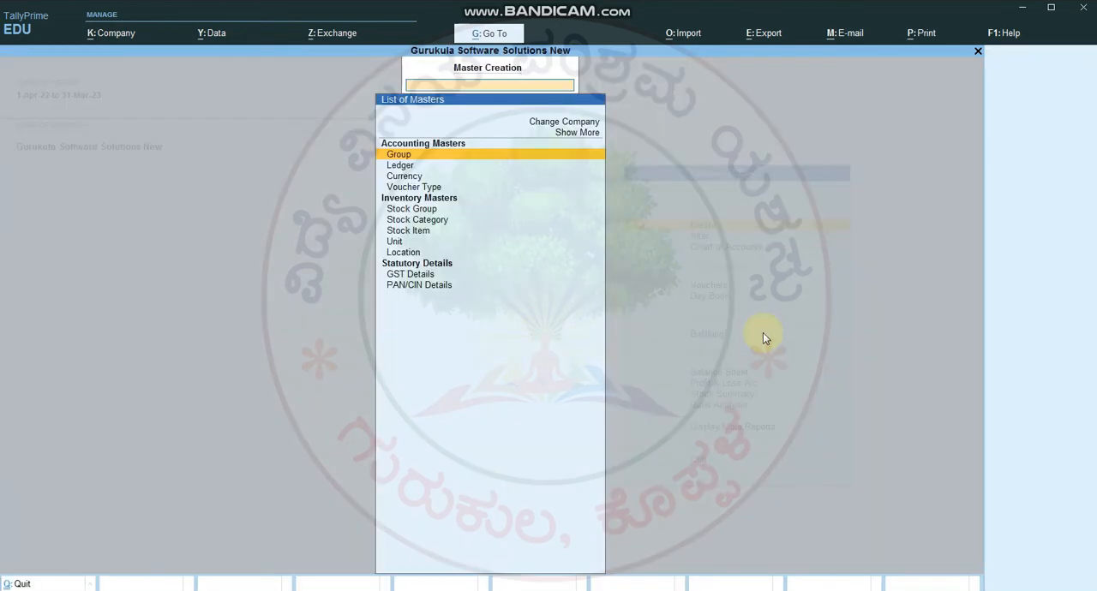
key("Down")
key("Return")
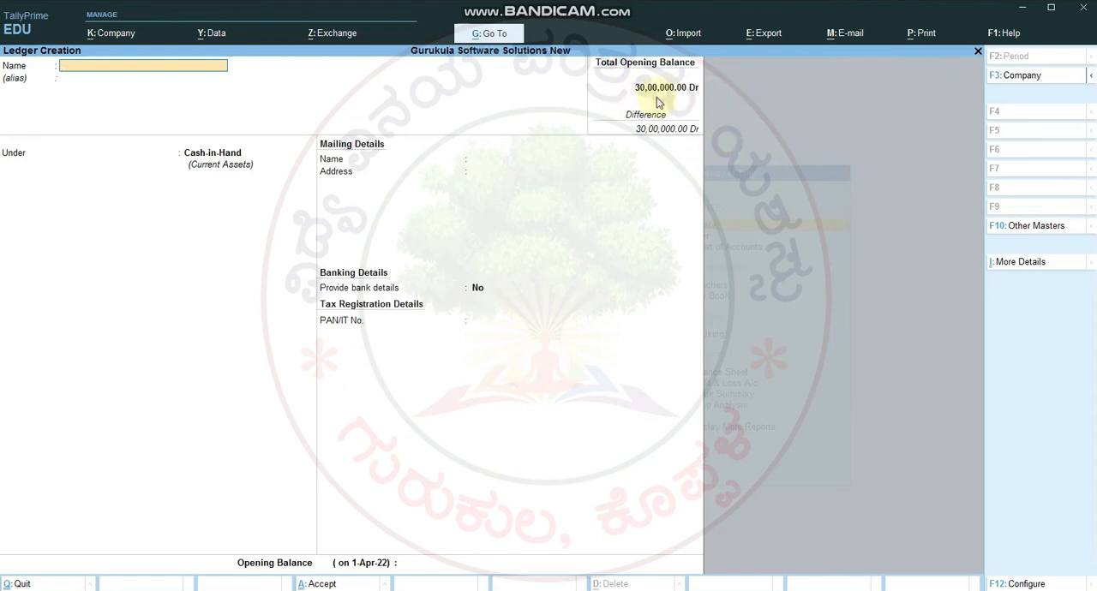
key("Escape")
key("Escape")
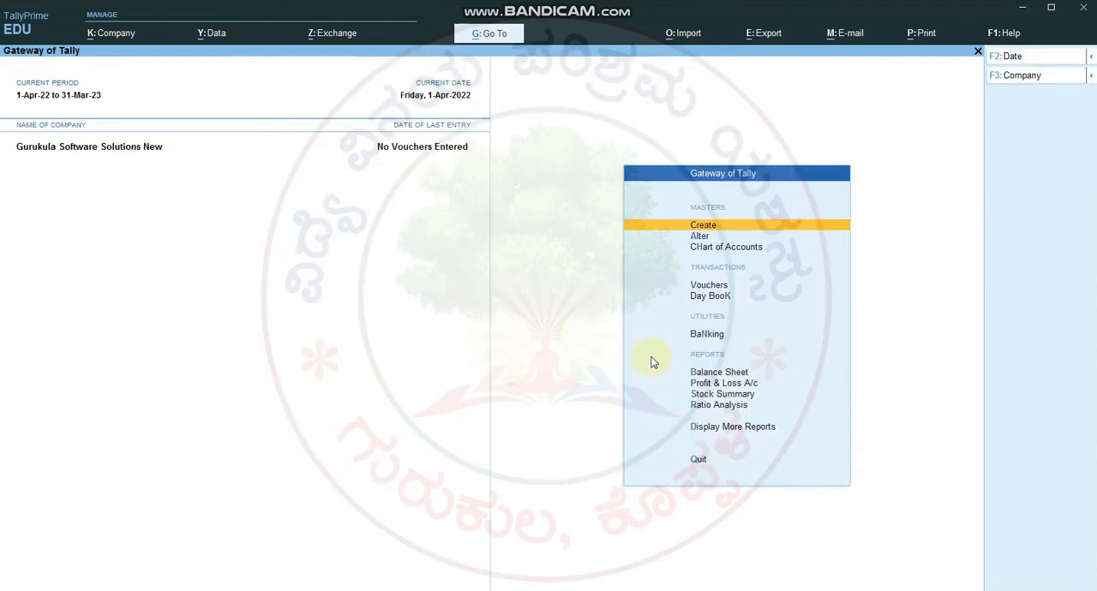
Step: Open the Balance Sheet, drill down into Current Assets and examine the Cash-in-Hand and Bank Accounts groups
left_click(714, 375)
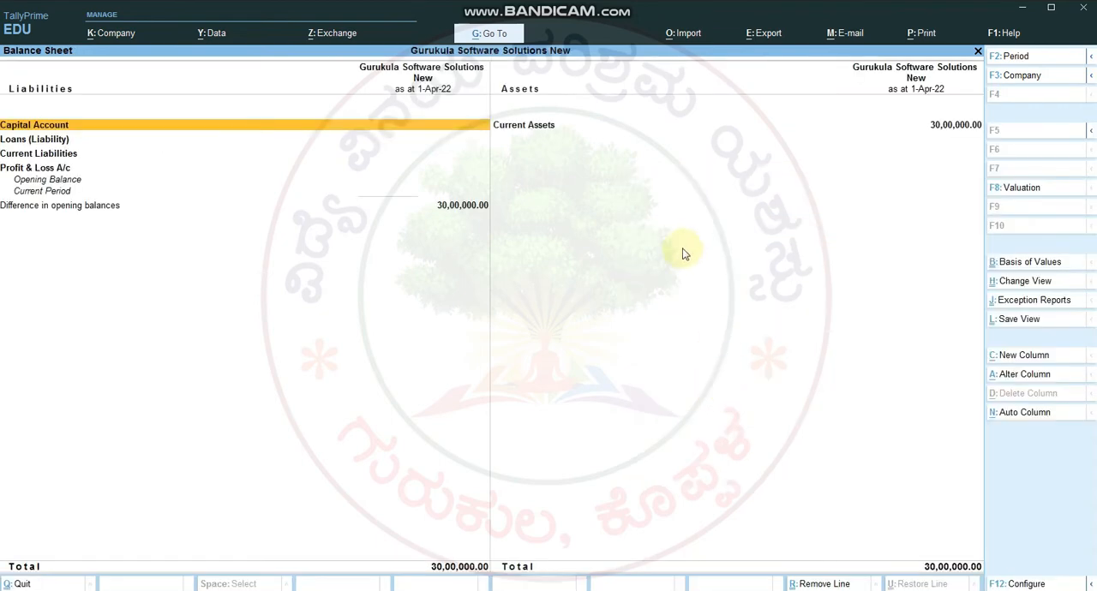
left_click(542, 129)
left_click(545, 129)
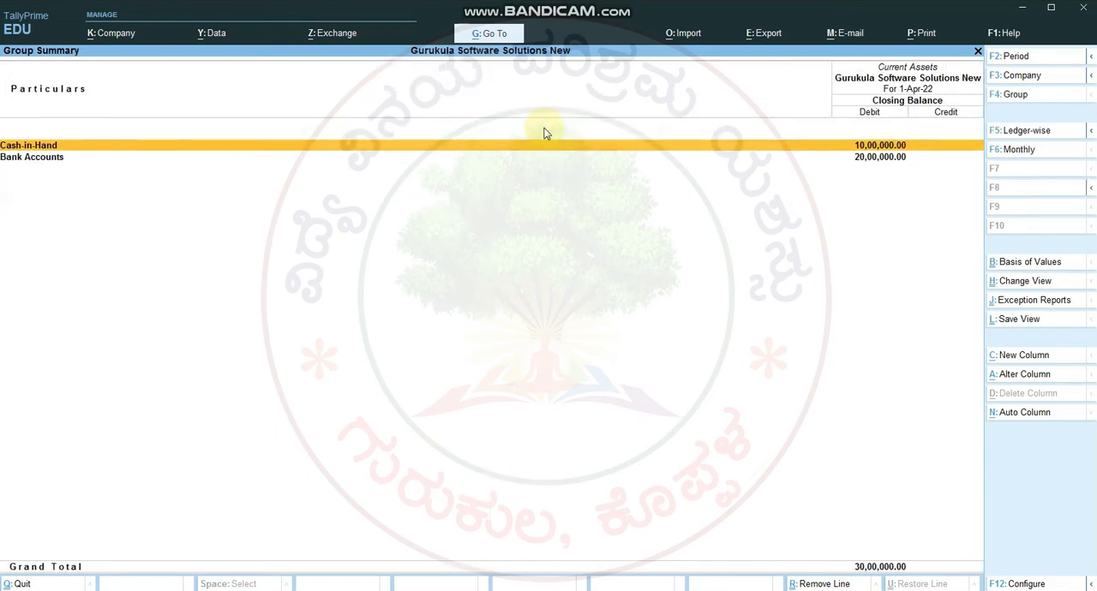
key("Down")
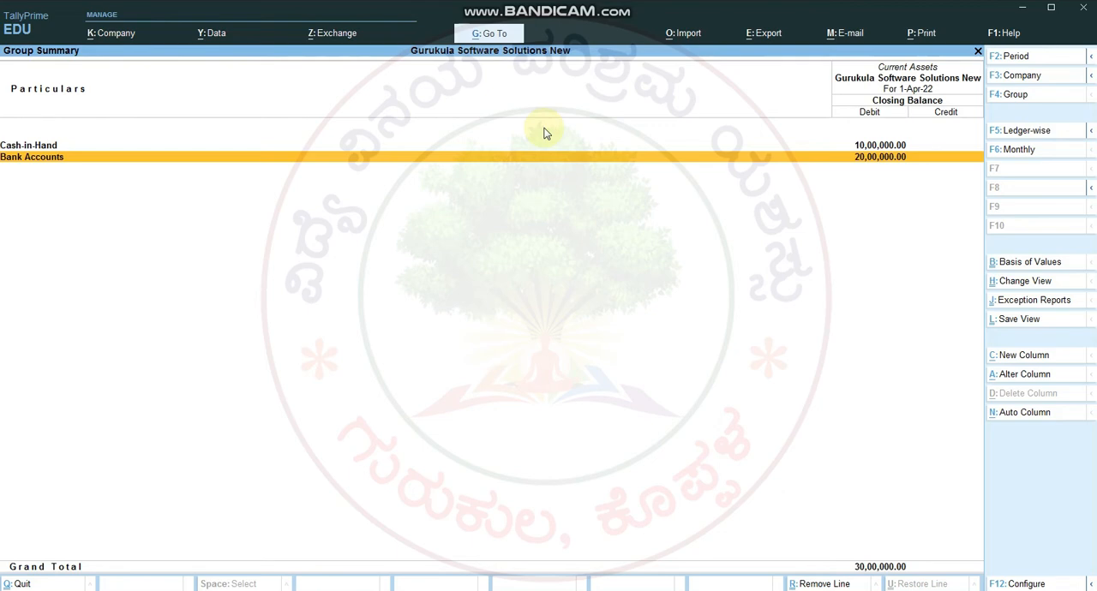
Step: Drill down into Bank Accounts, examine the Suco Bank A/c monthly summary with its opening balance, and return to the Gateway of Tally
key("Return")
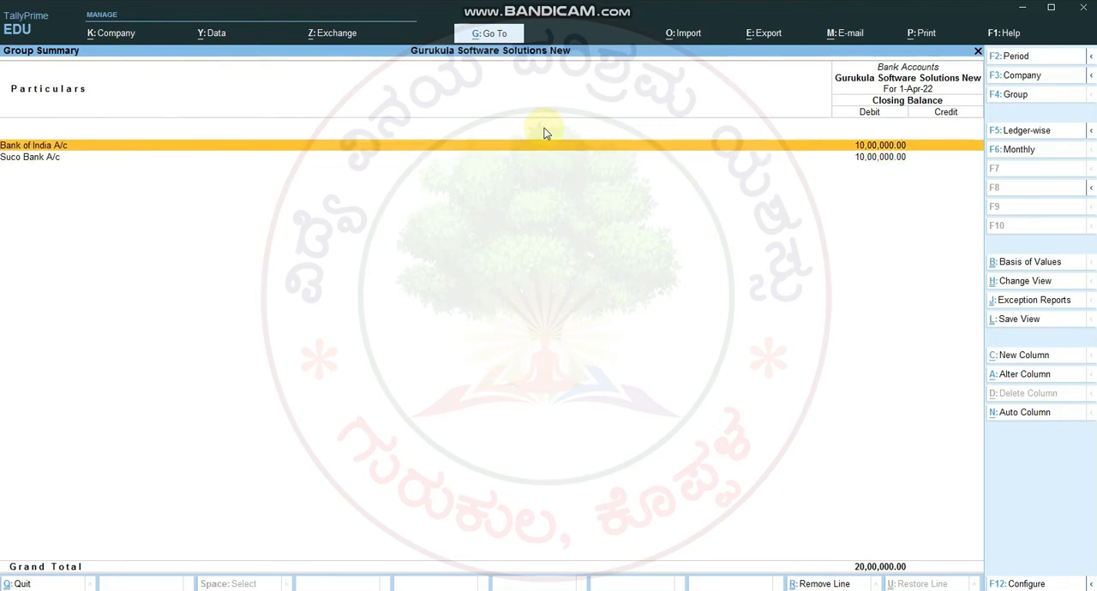
key("Down")
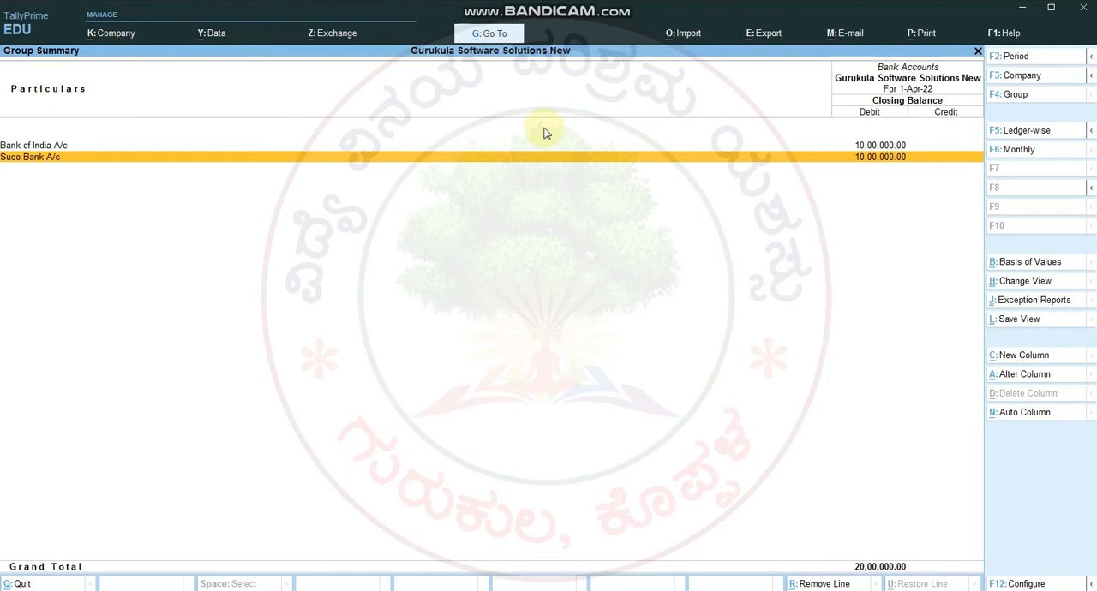
key("Return")
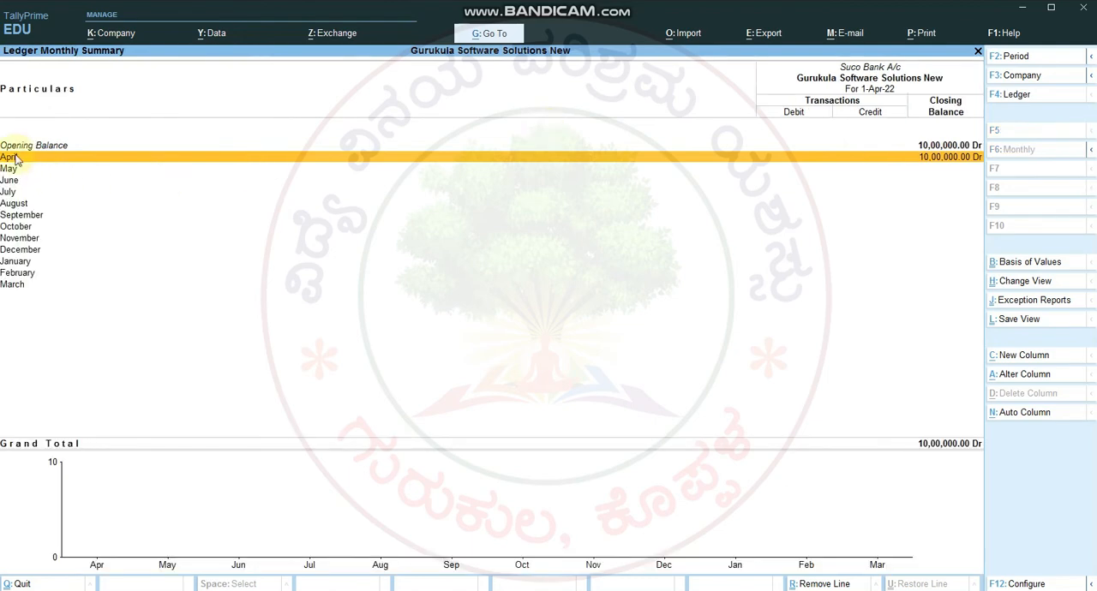
double_click(926, 157)
key("Escape")
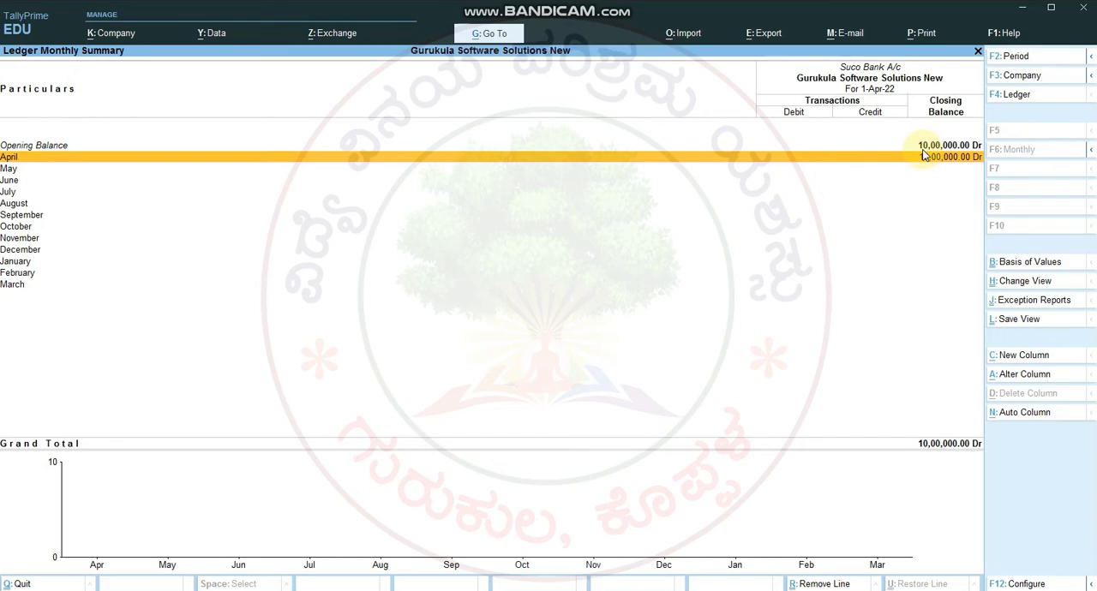
key("Escape")
key("Escape")
key("Escape")
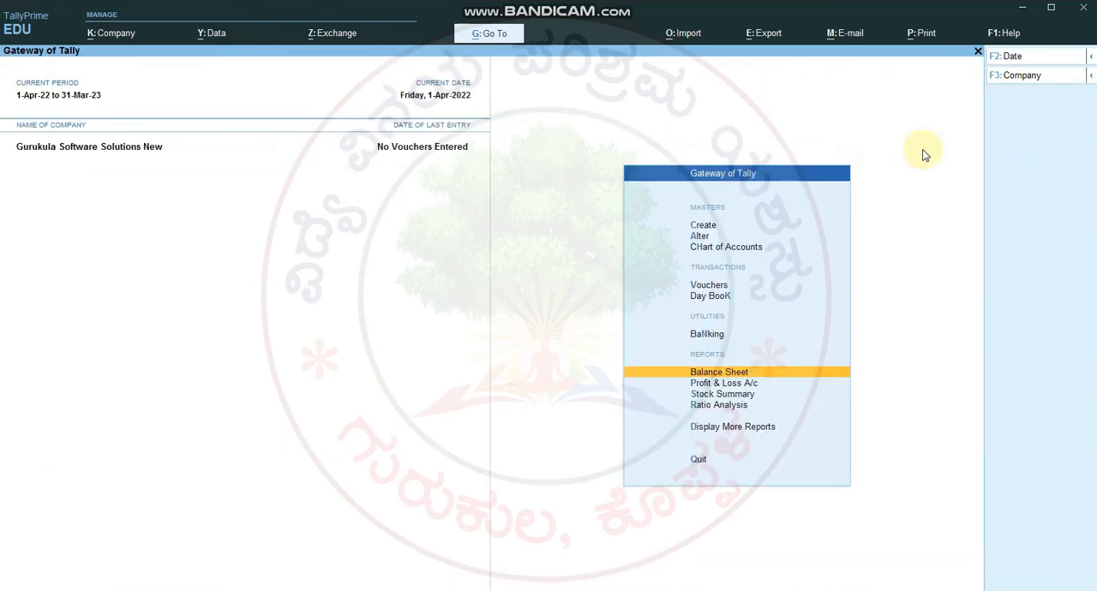
Step: Reopen the Balance Sheet, check the Bank Accounts ledgers under Current Assets, and return to the Gateway of Tally
key("Return")
key("Right")
key("Return")
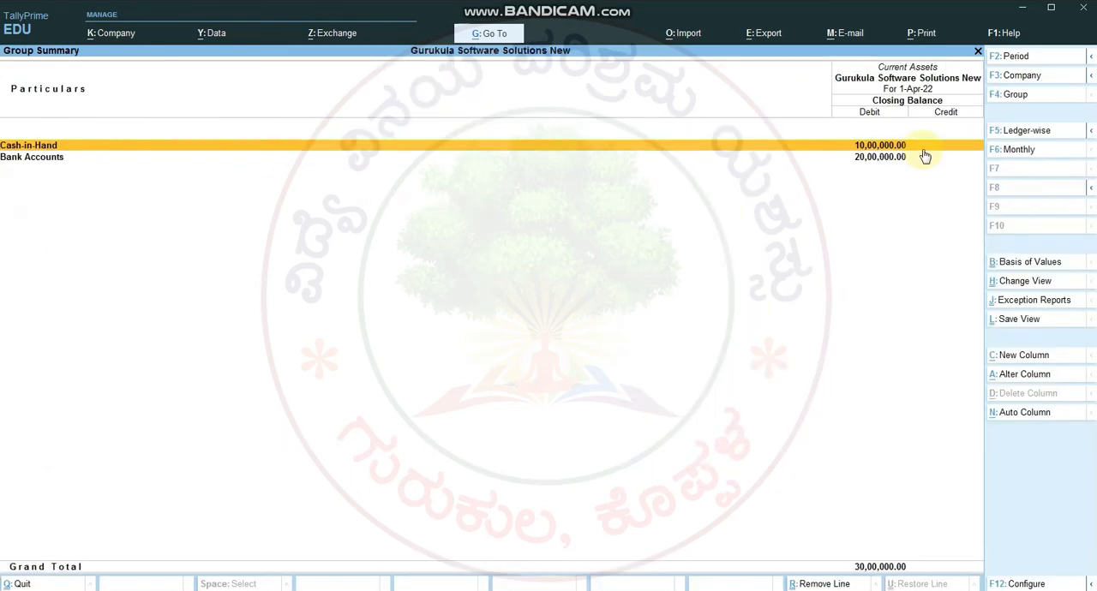
key("Down")
key("Return")
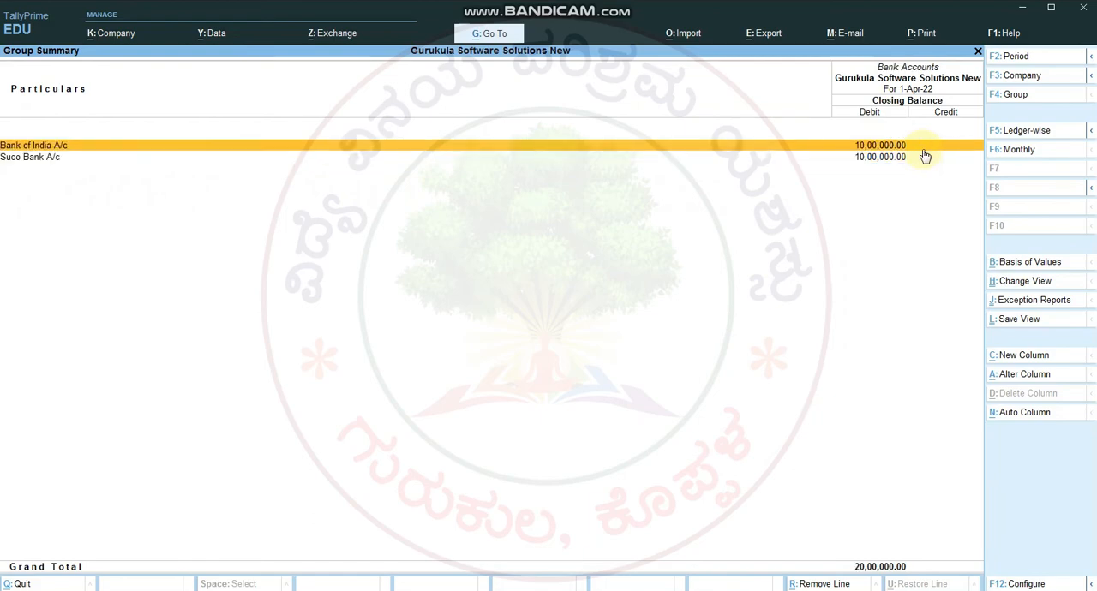
key("Escape")
key("Escape")
key("Escape")
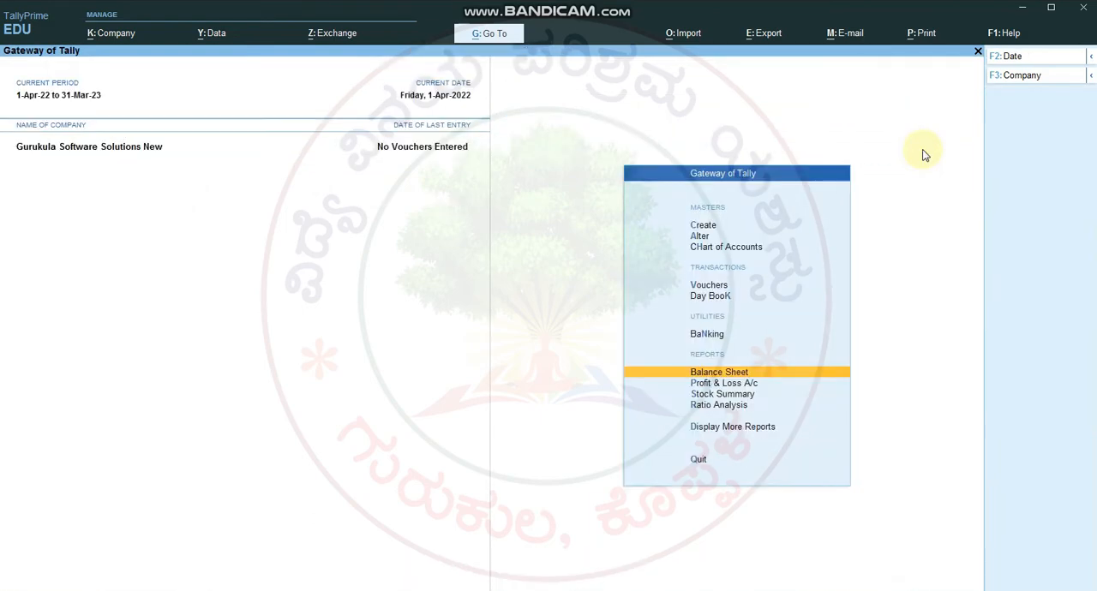
key("Escape")
key("Escape")
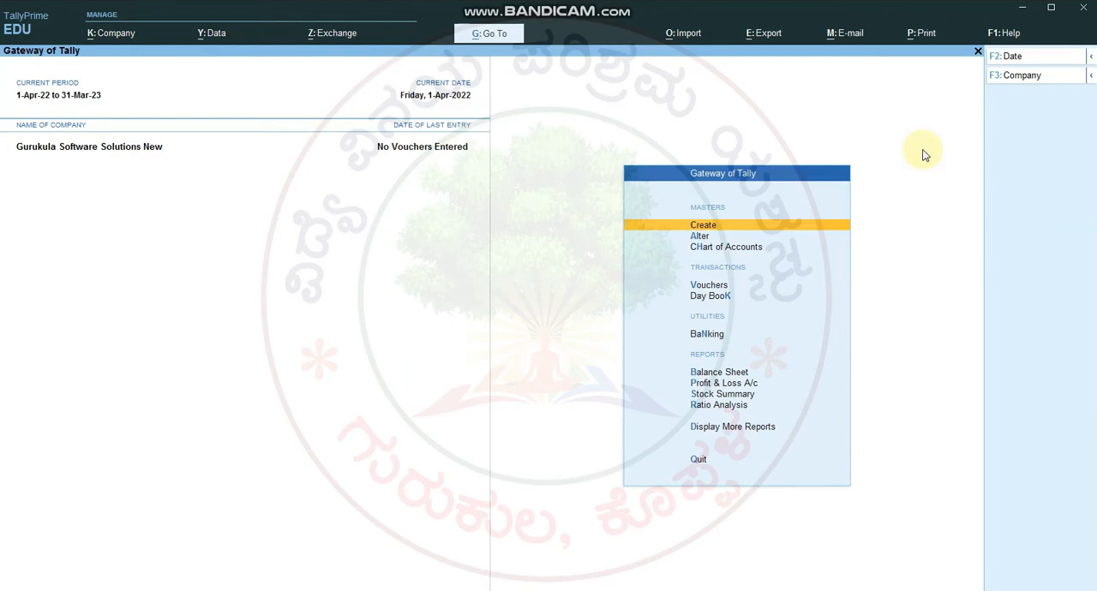
Step: Switch to the course notes in Word and look through the ledger, party, stock item and purchase voucher tables in sections 4.2 to 4.5
key("alt+Tab")
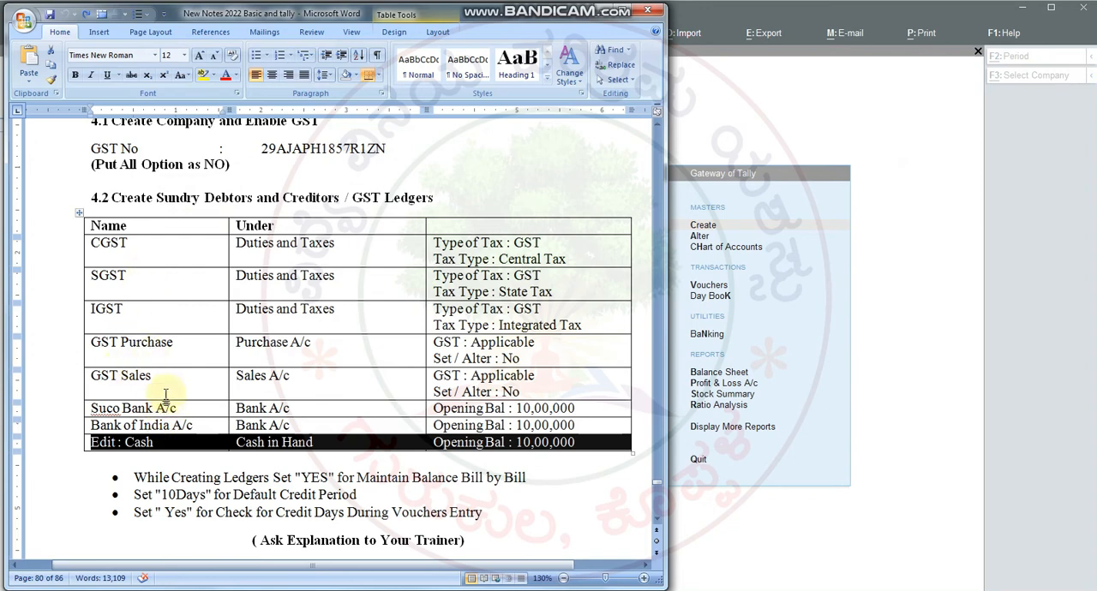
left_click(122, 409)
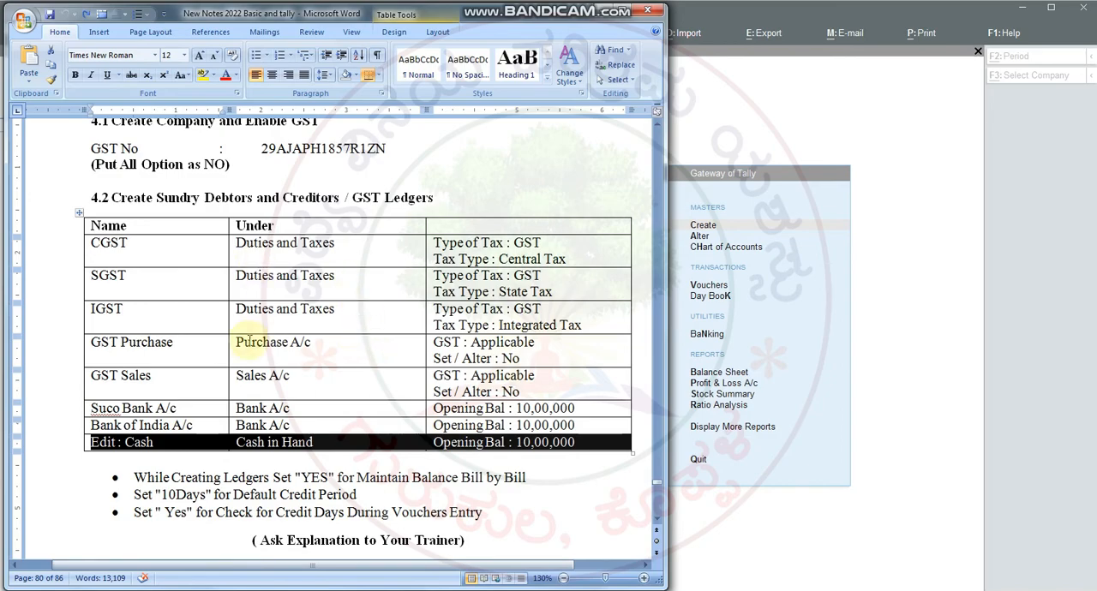
scroll(248, 341, "down", 8)
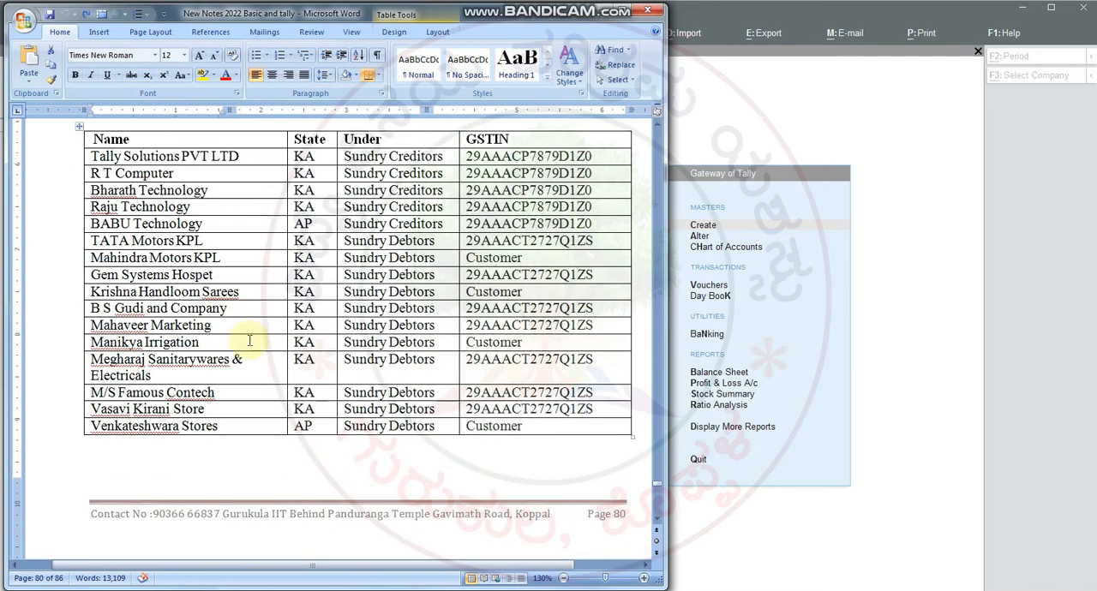
scroll(249, 341, "down", 10)
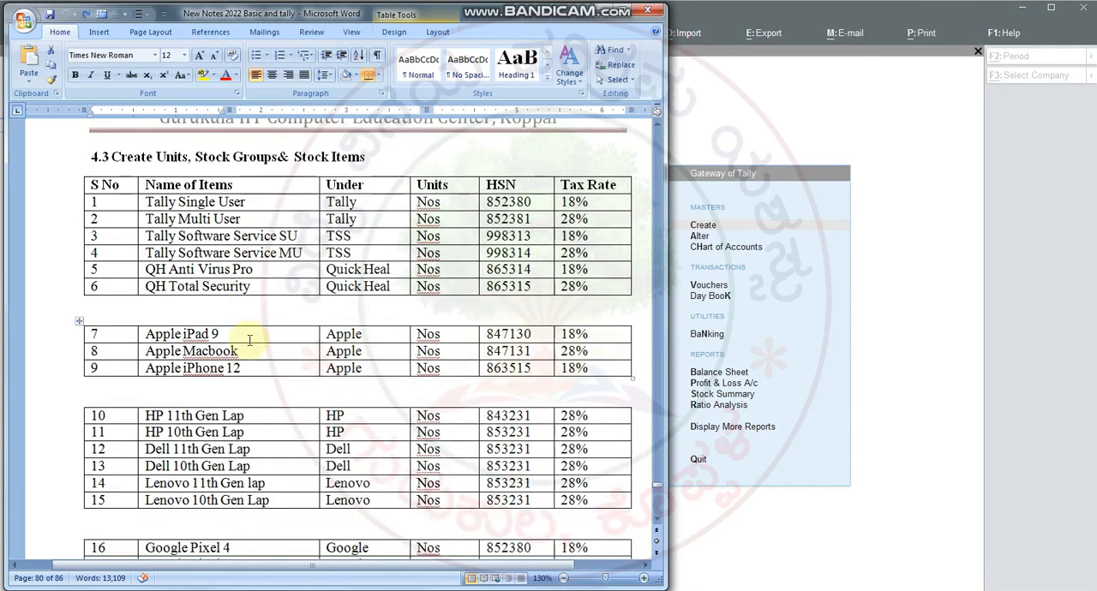
scroll(249, 340, "up", 15)
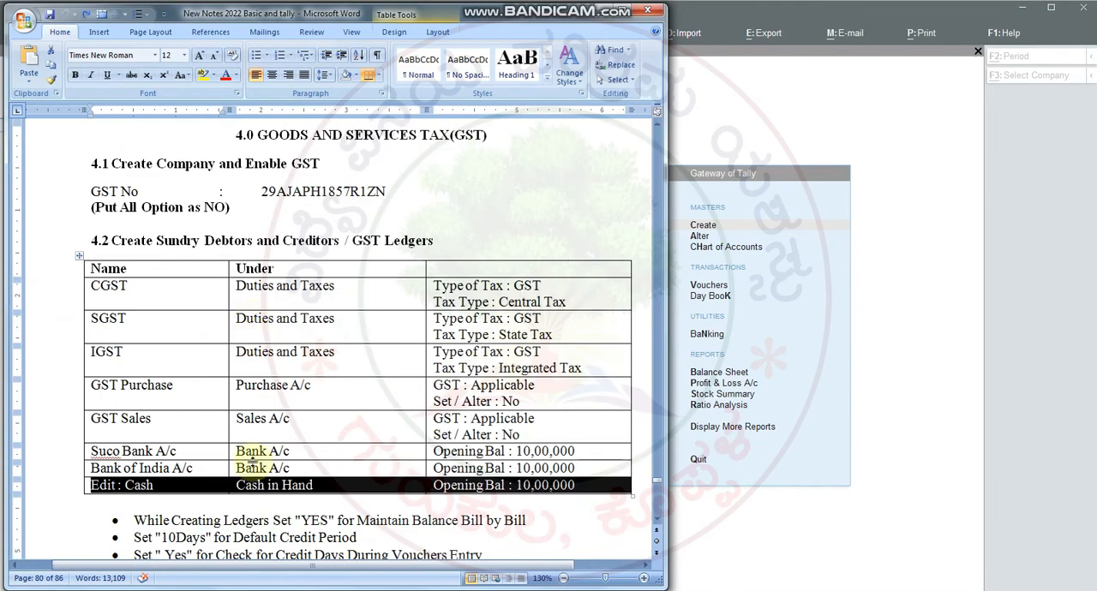
scroll(287, 402, "down", 15)
scroll(291, 411, "down", 20)
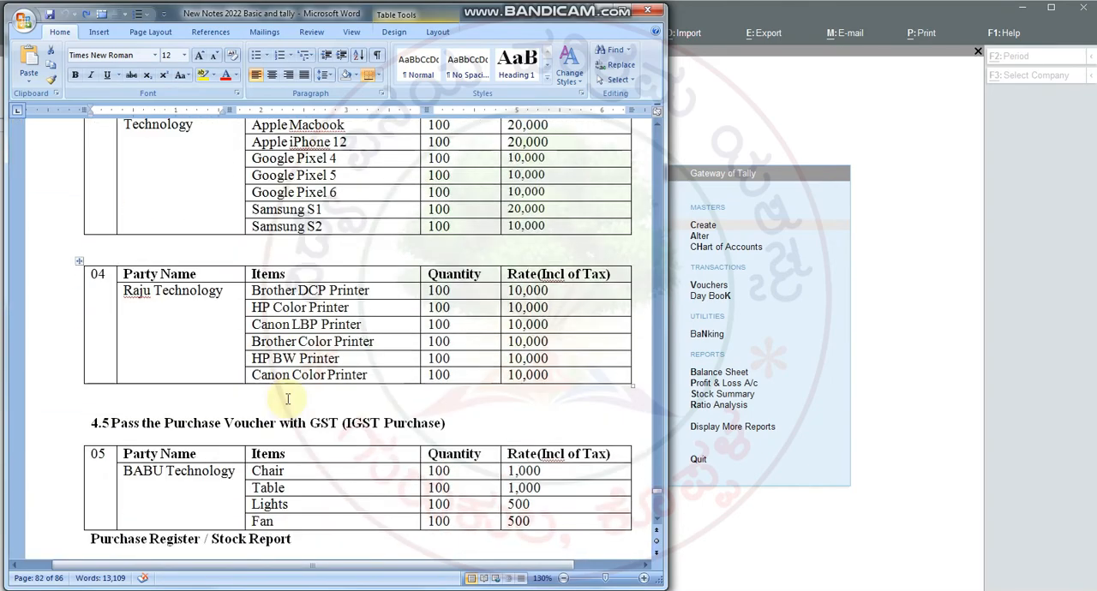
scroll(288, 399, "up", 10)
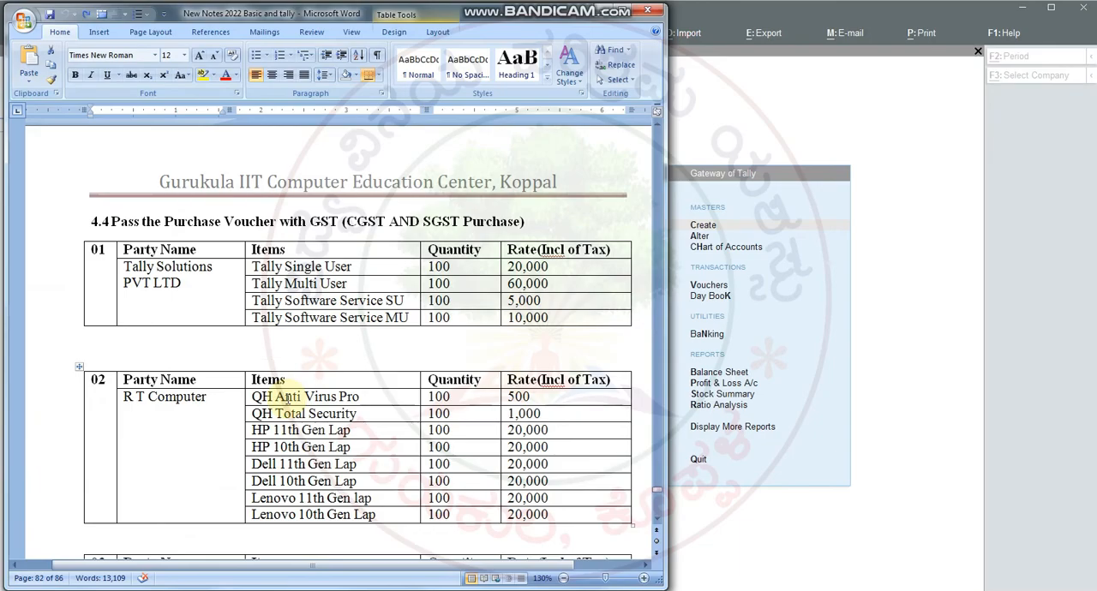
scroll(287, 398, "up", 15)
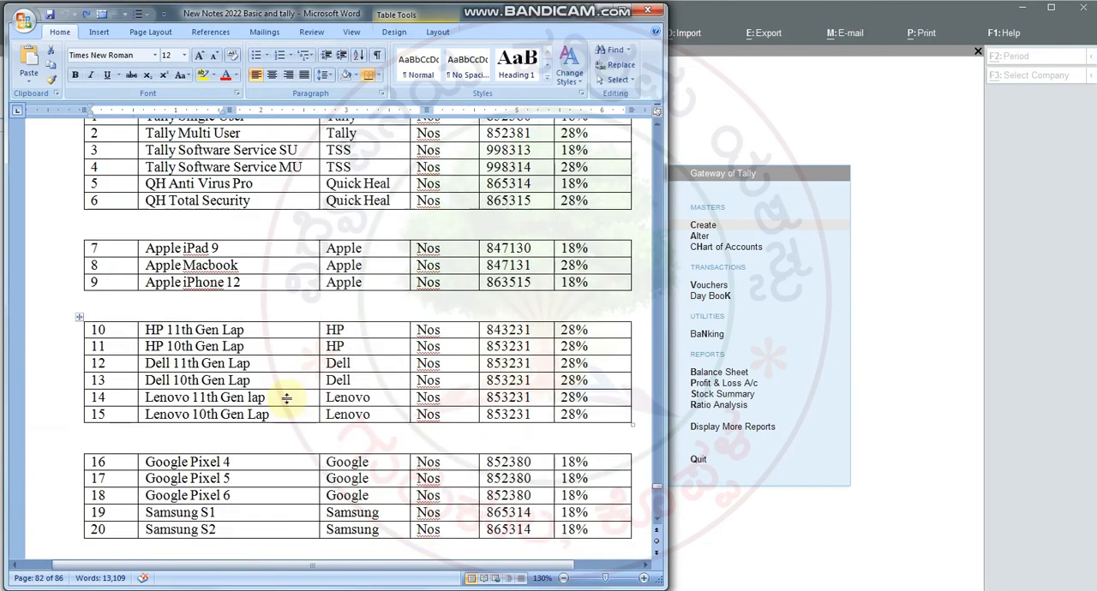
scroll(286, 399, "up", 20)
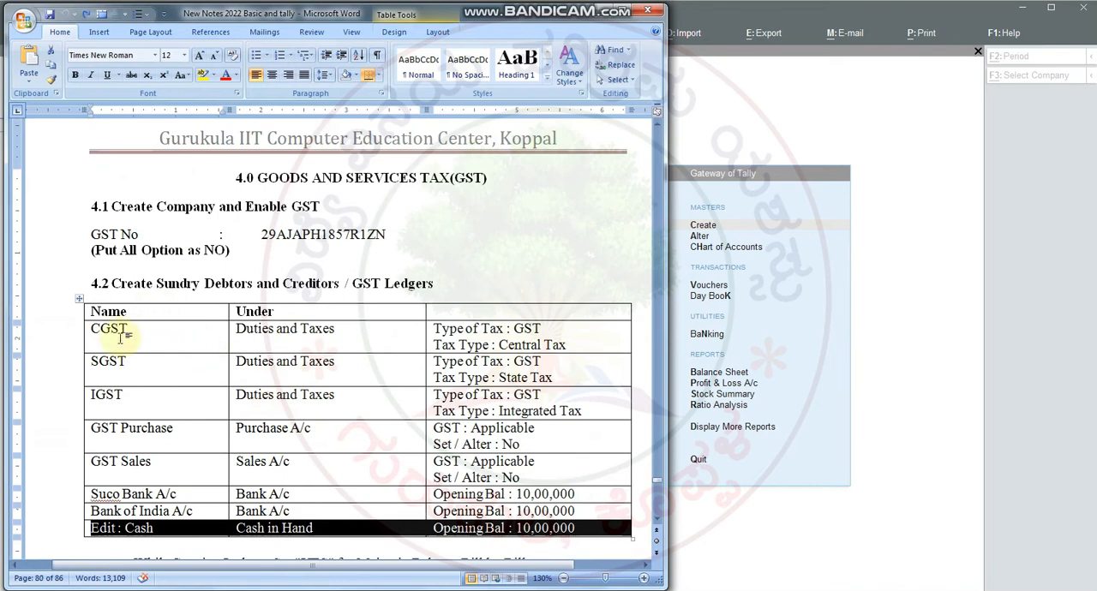
Step: Highlight the CGST row in the section 4.2 ledger table and the Tally Single User row in the section 4.3 stock item table
left_click_drag(120, 338, 495, 317)
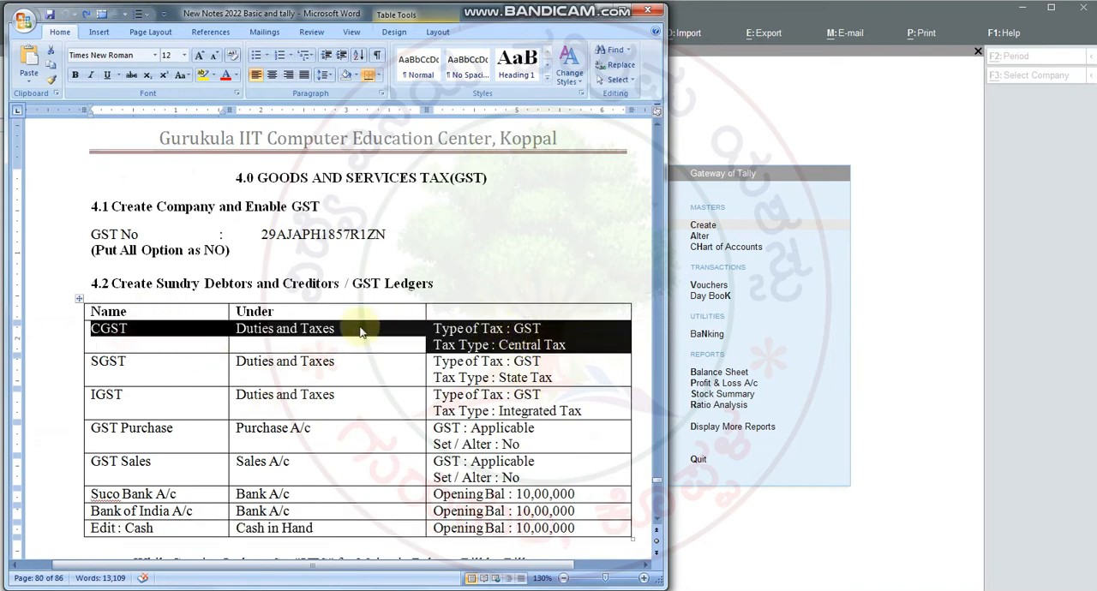
scroll(330, 367, "down", 5)
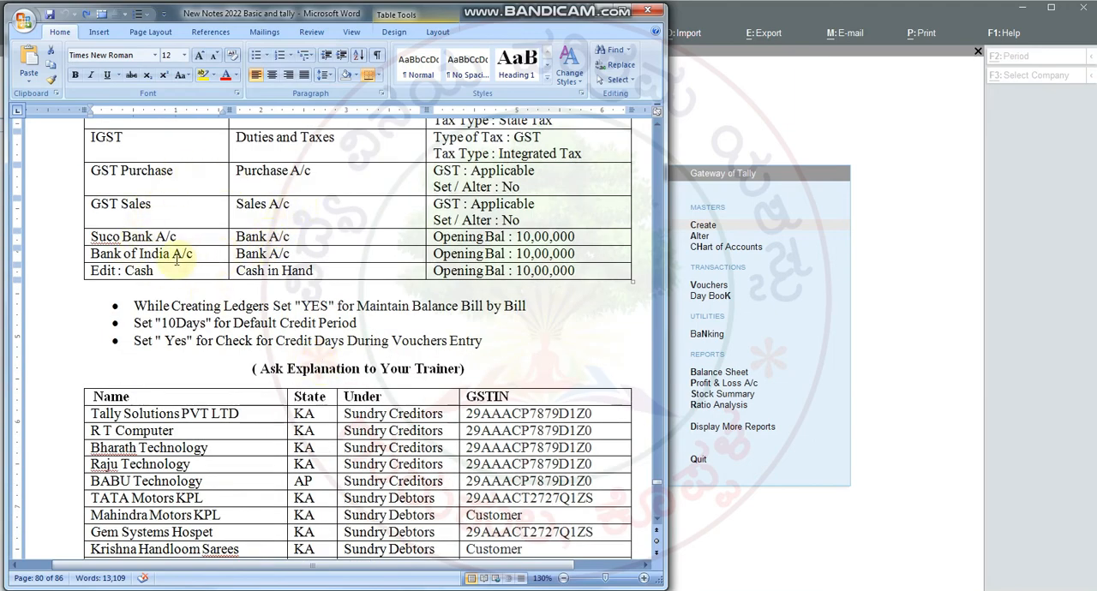
scroll(172, 256, "down", 6)
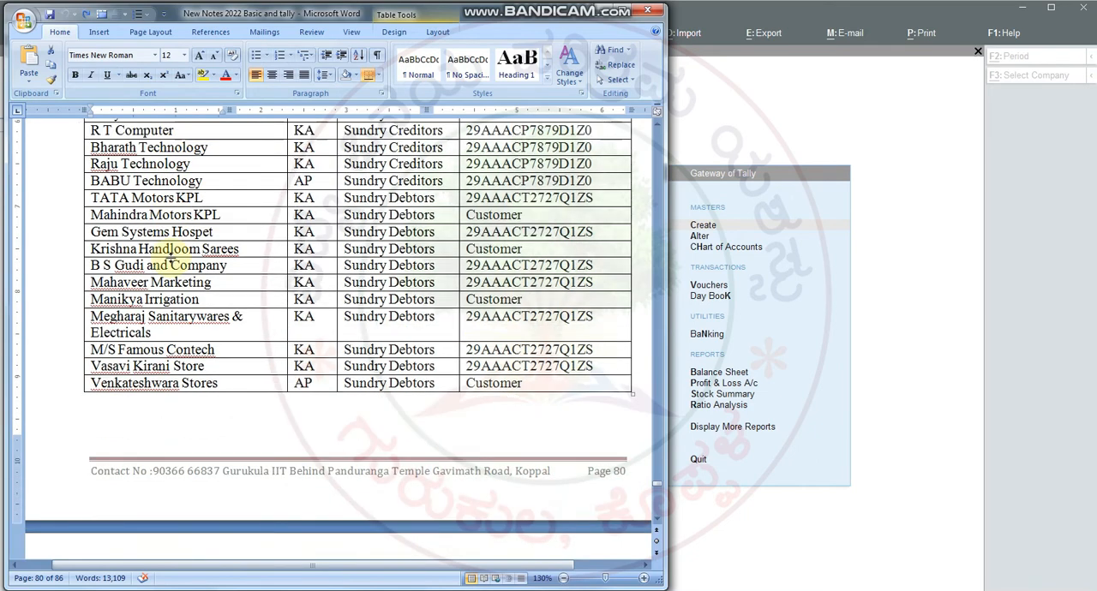
scroll(233, 266, "down", 4)
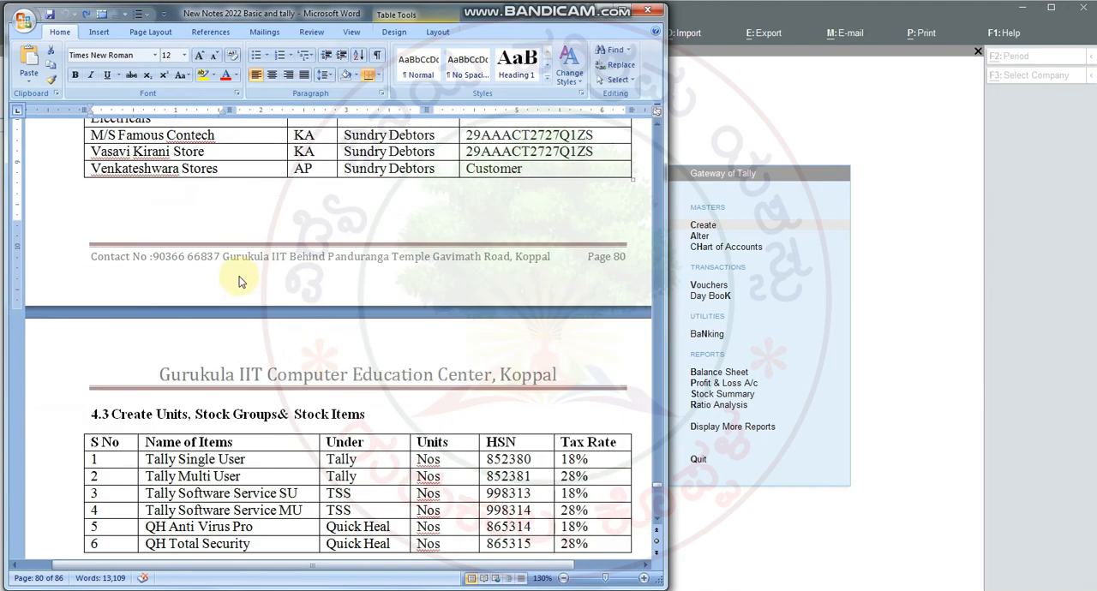
scroll(240, 282, "down", 3)
left_click_drag(228, 290, 595, 294)
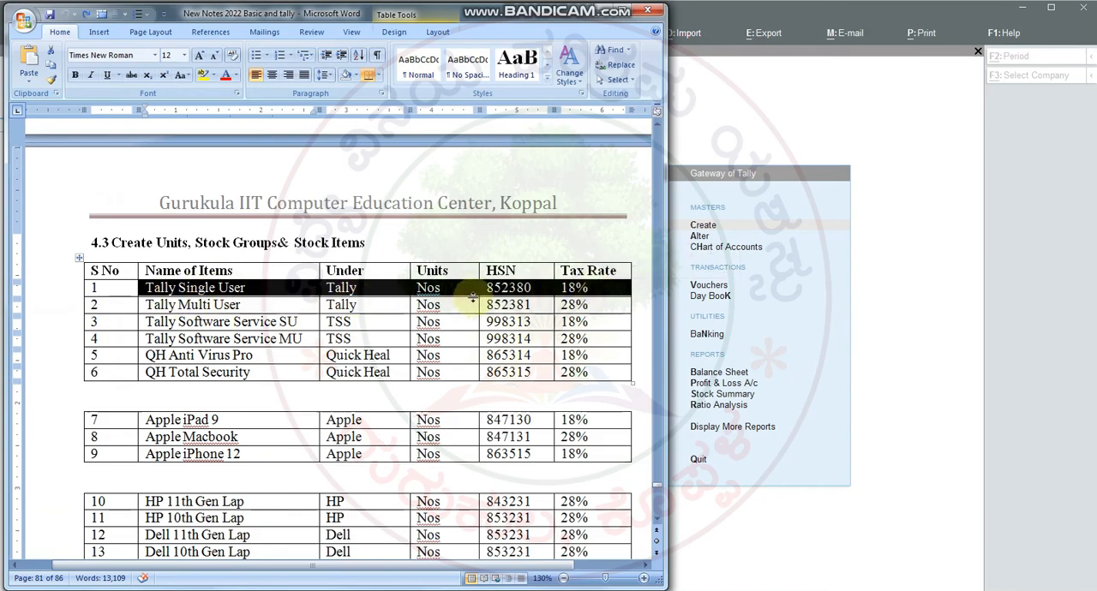
Step: Highlight the party rows from R T Computer to Venkateshwara Stores, and the HSN codes of stock items 1 to 6
scroll(448, 287, "up", 10)
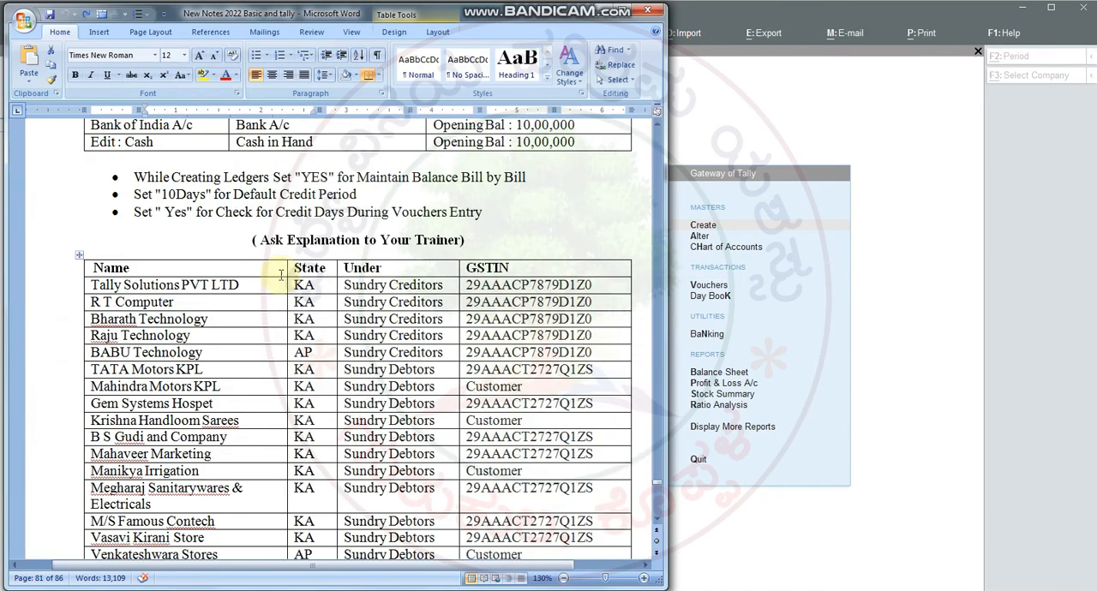
left_click_drag(160, 310, 557, 470)
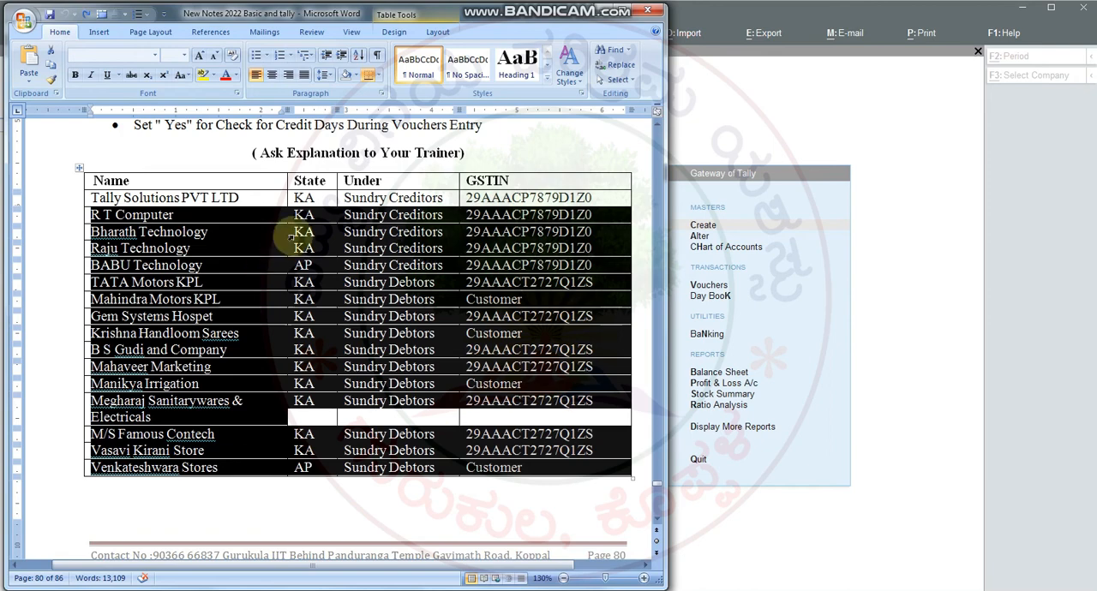
scroll(326, 235, "down", 7)
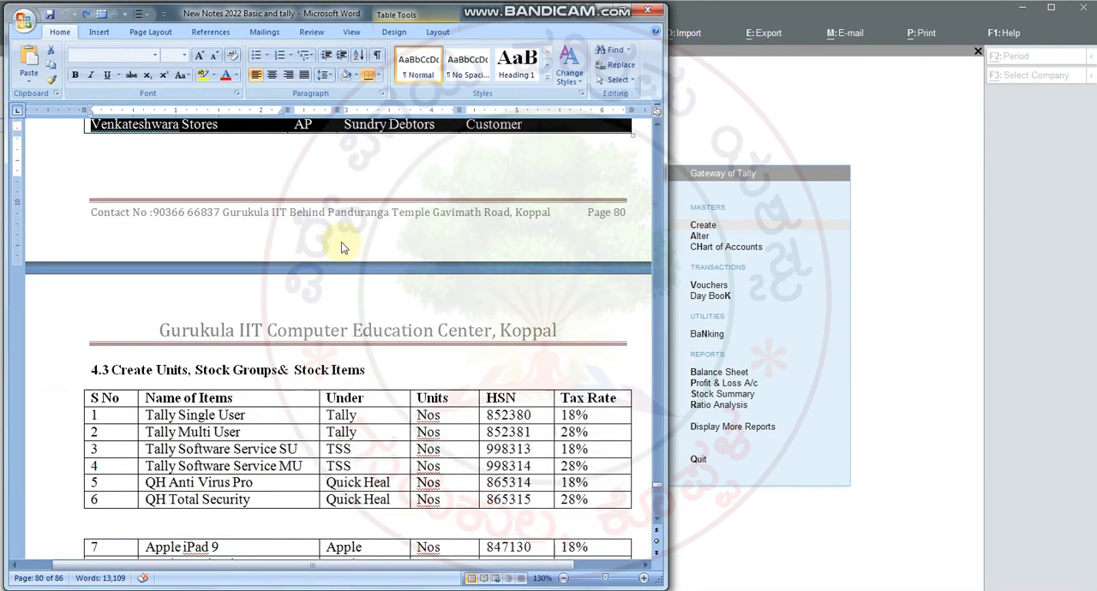
scroll(342, 246, "down", 4)
left_click(377, 203)
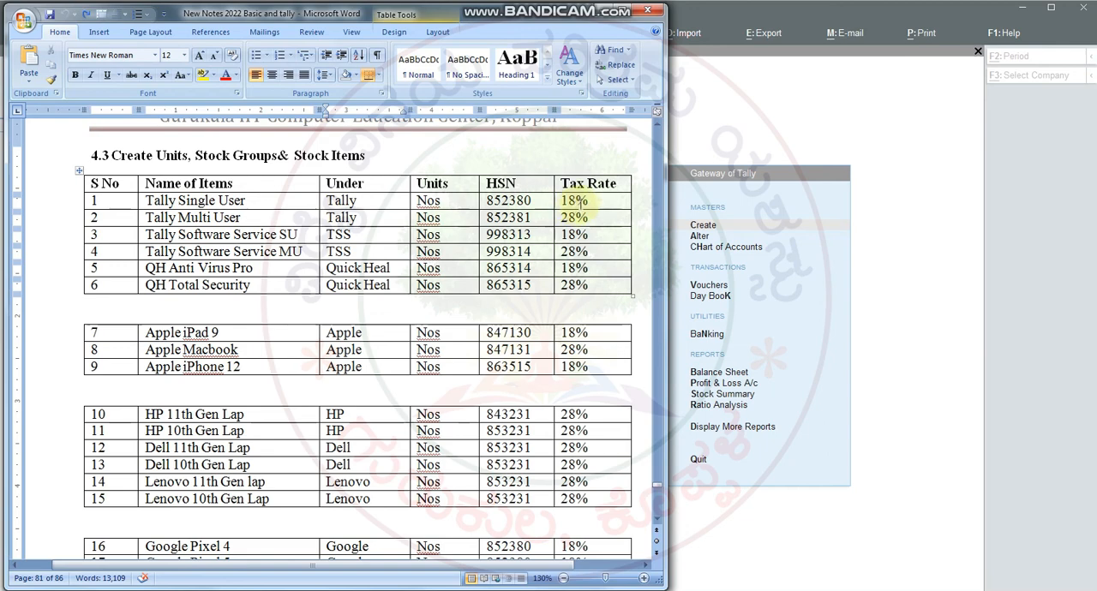
left_click_drag(498, 199, 508, 286)
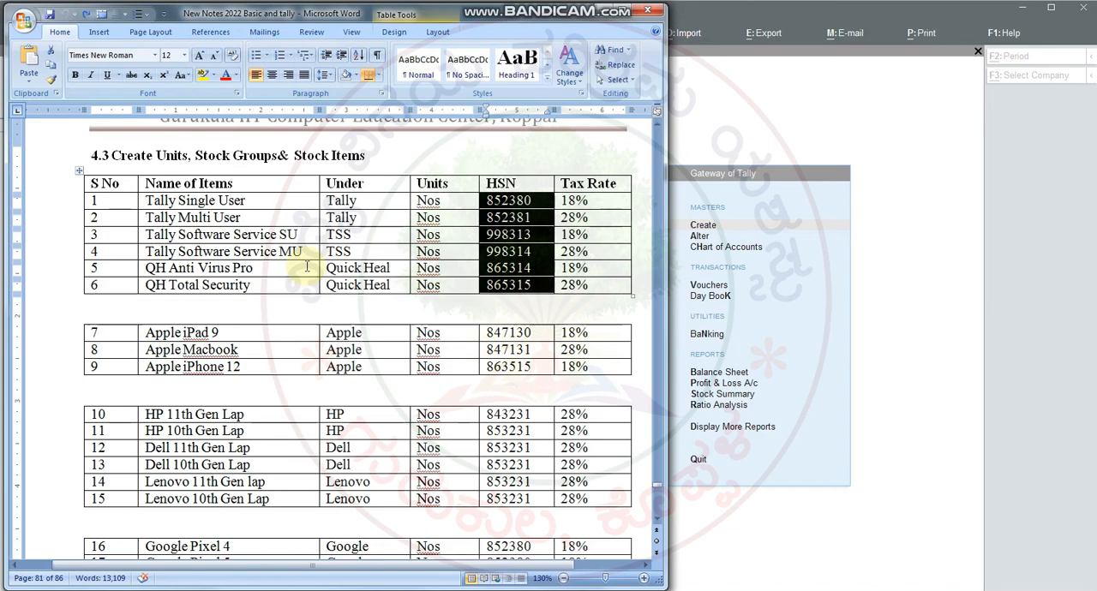
Step: Review the section 4.2 ledger table and the bill-by-bill and credit period instructions, and close the course notes
scroll(304, 263, "up", 15)
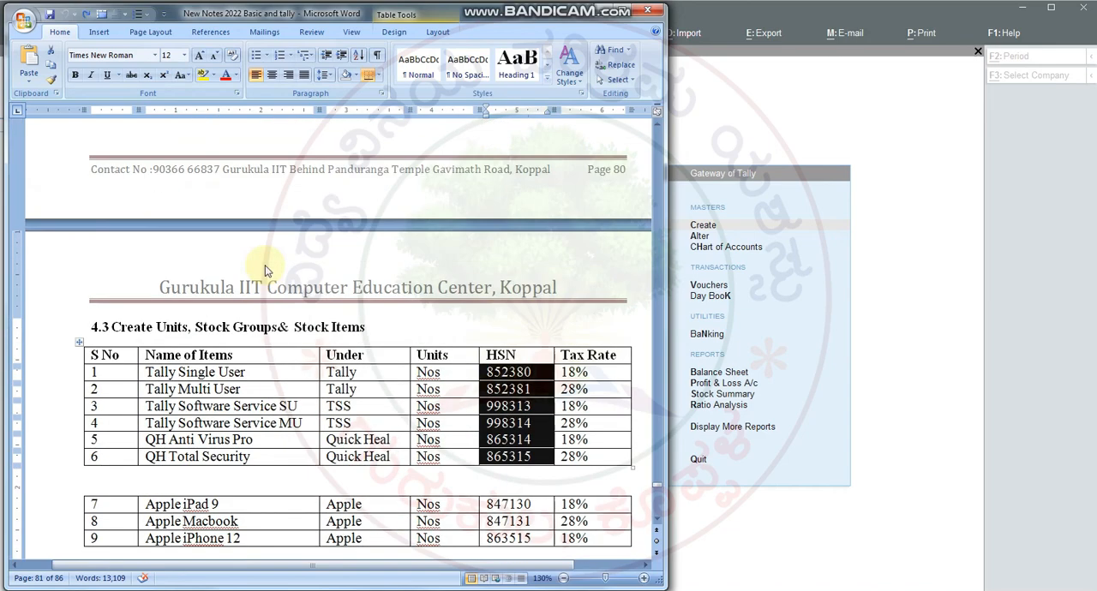
scroll(266, 266, "up", 6)
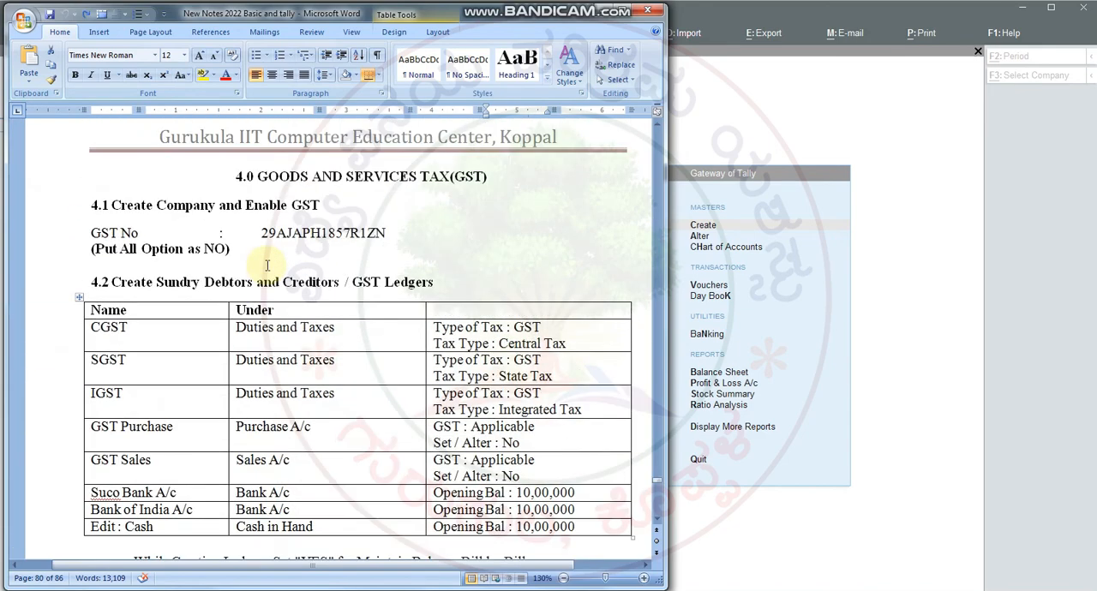
scroll(268, 266, "down", 5)
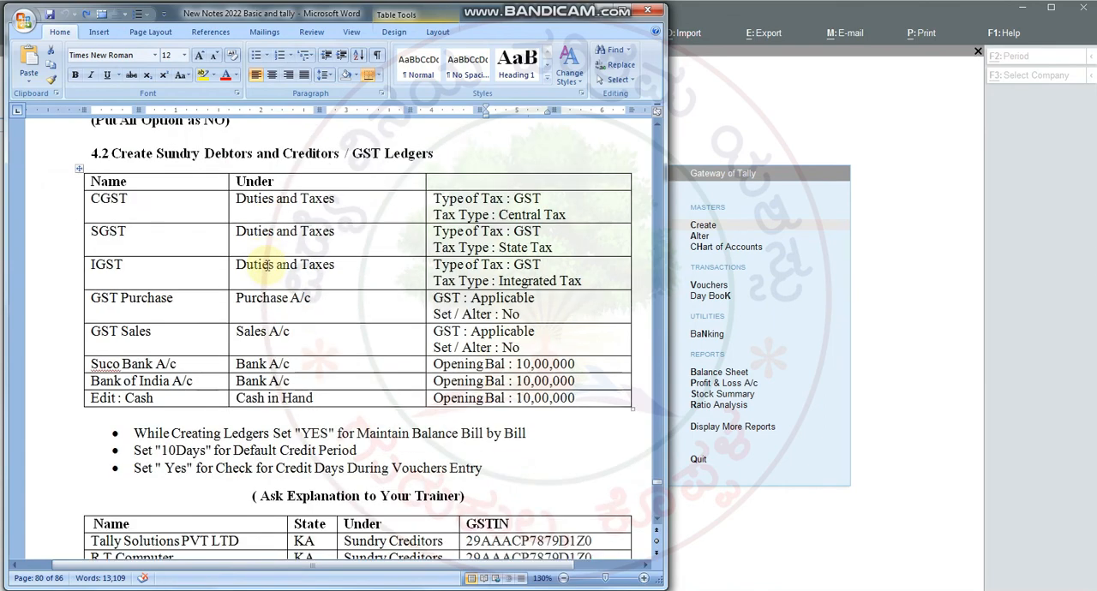
scroll(267, 266, "down", 2)
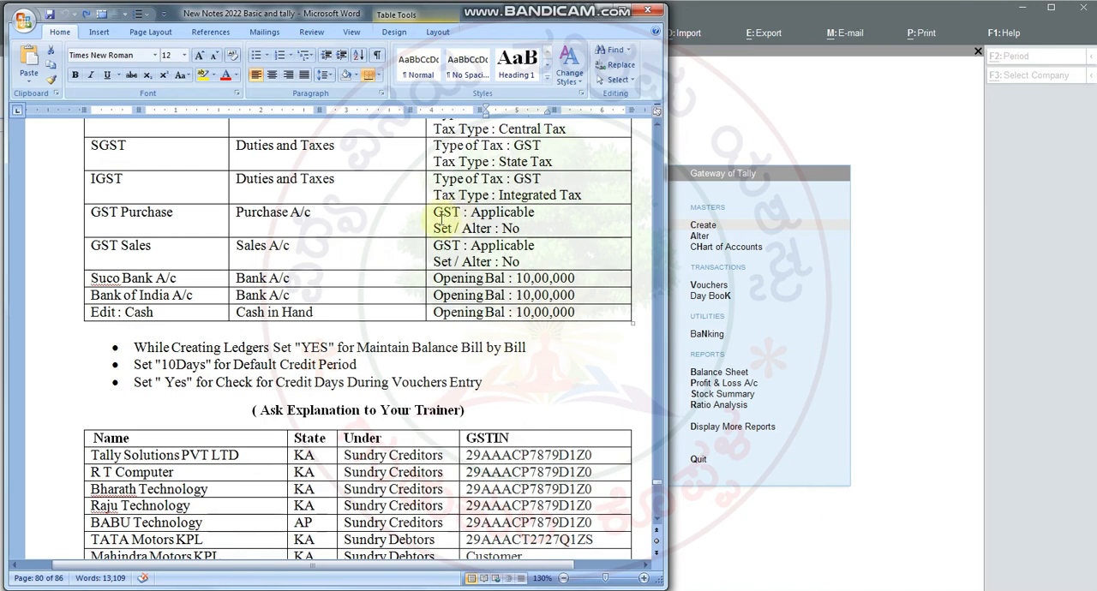
left_click(648, 9)
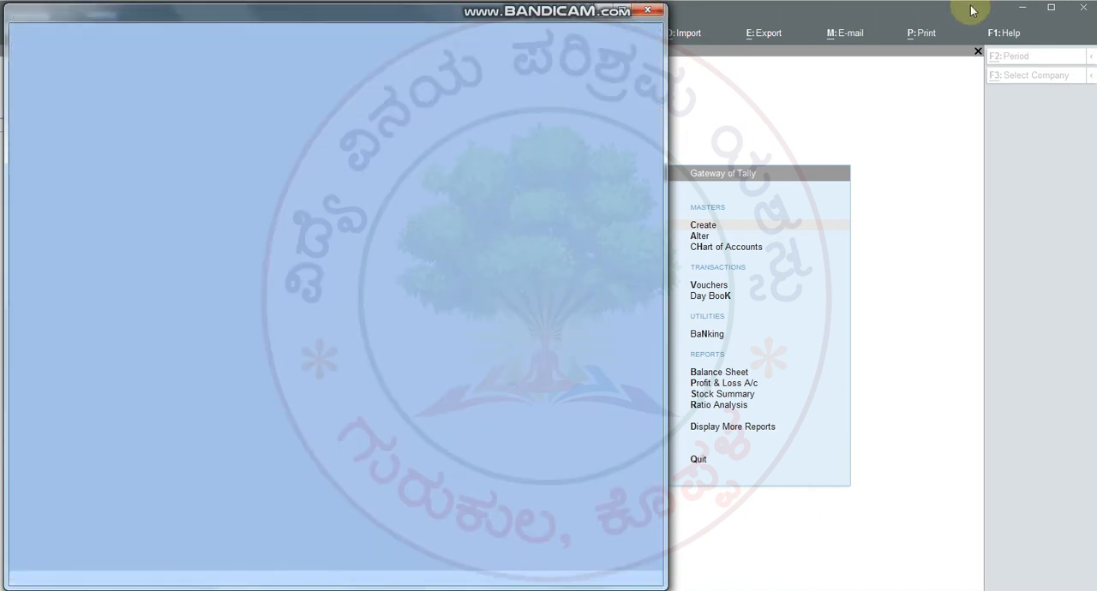